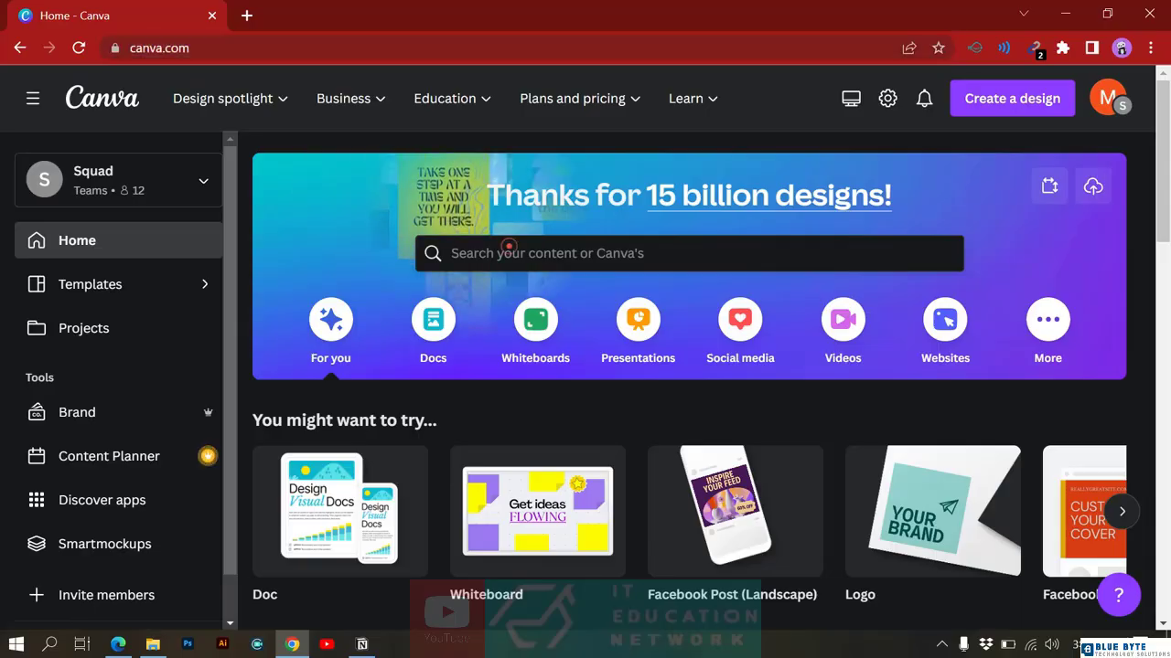
Search the templates for "video", create a blank Video (16:9) design and close the templates page.
click(534, 256)
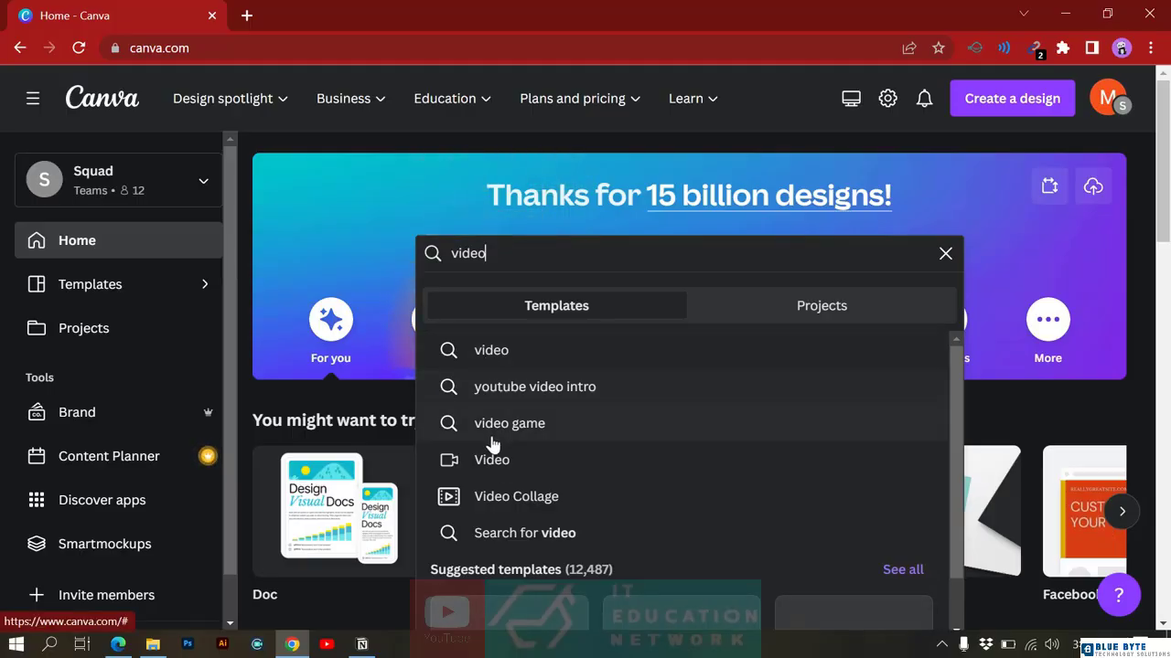
click(495, 462)
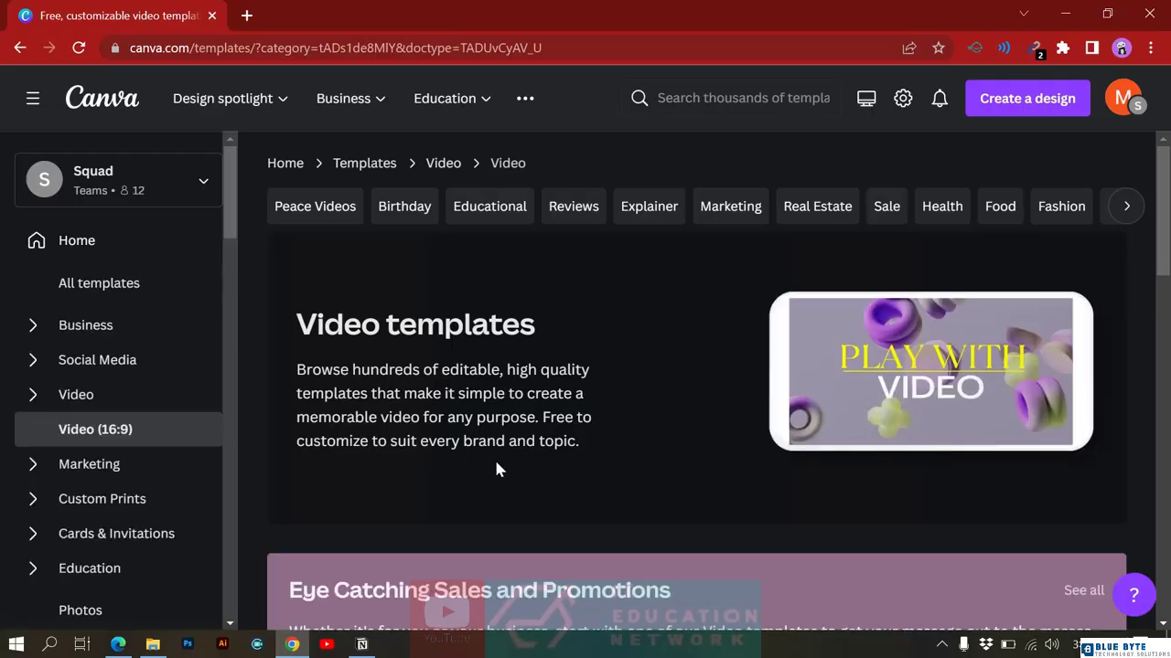
scroll(495, 463, down, 8)
scroll(495, 462, down, 1)
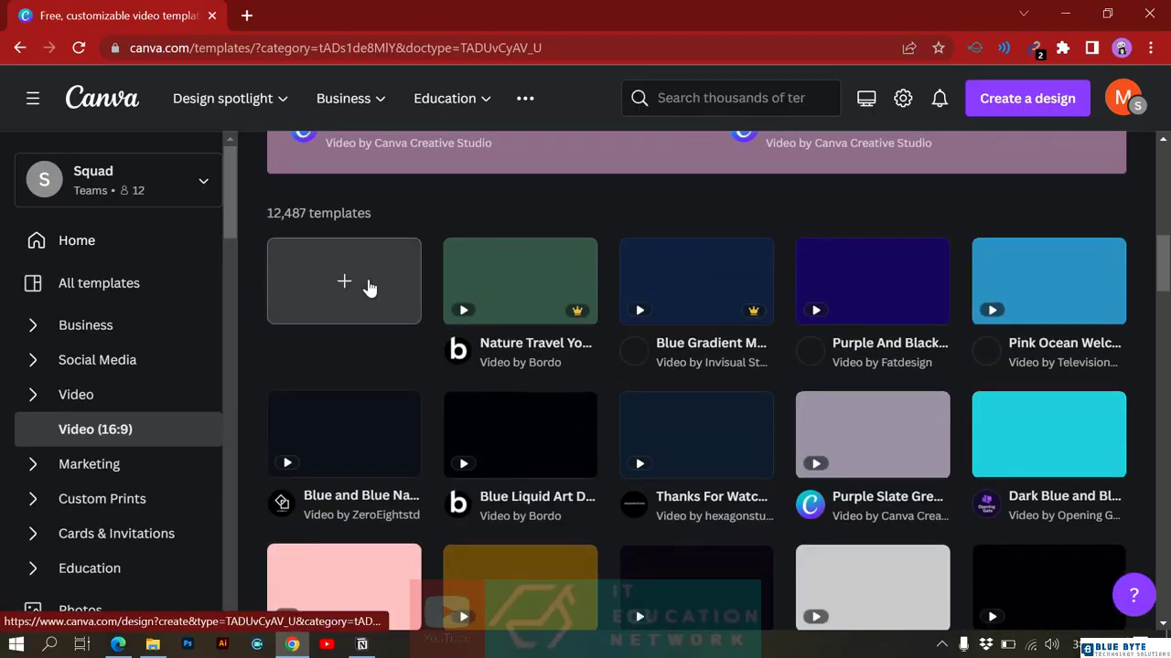
click(368, 285)
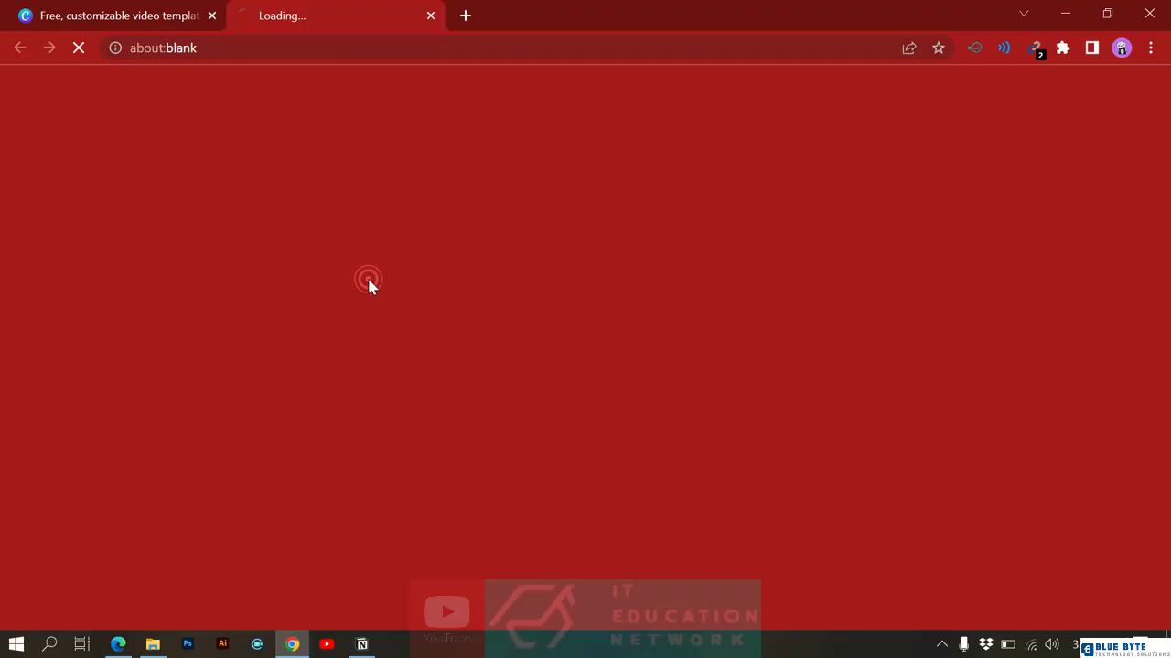
click(211, 16)
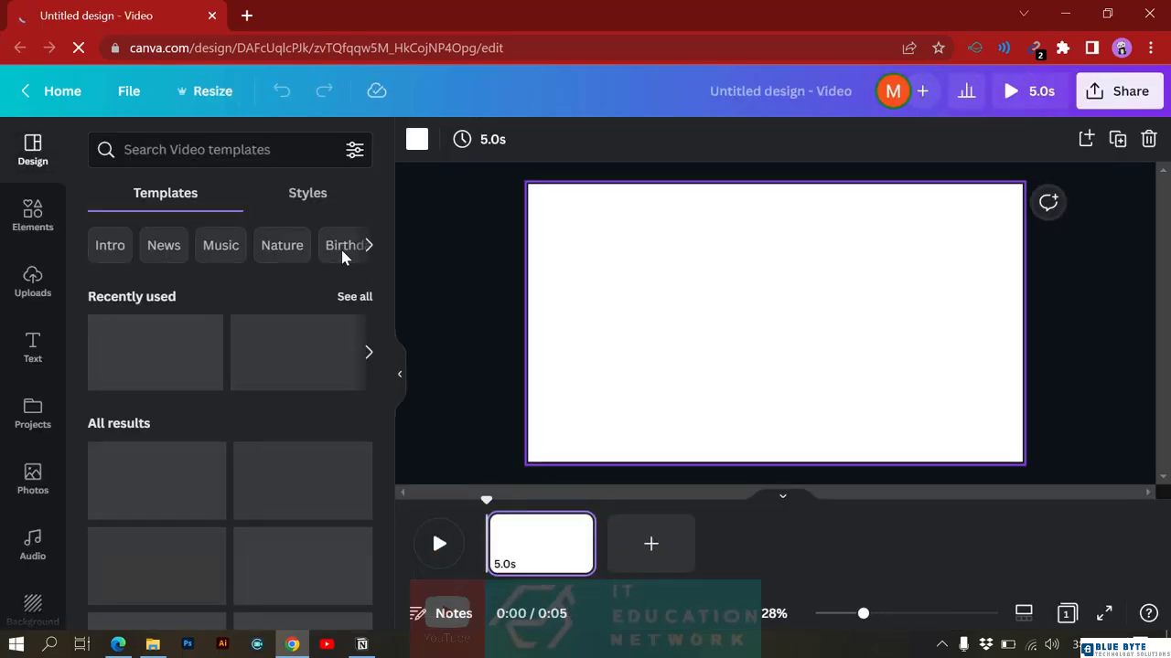
Upload the Voice Over file from the Downloads folder and add Voice Over.mp3 to the design's timeline.
click(24, 287)
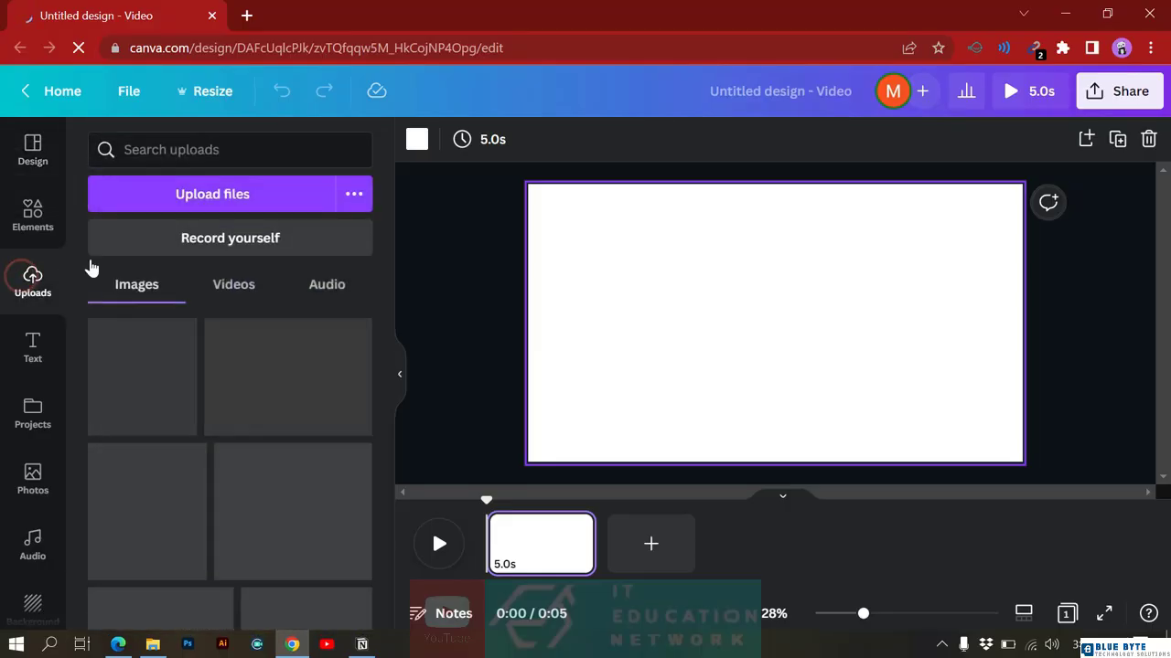
click(224, 190)
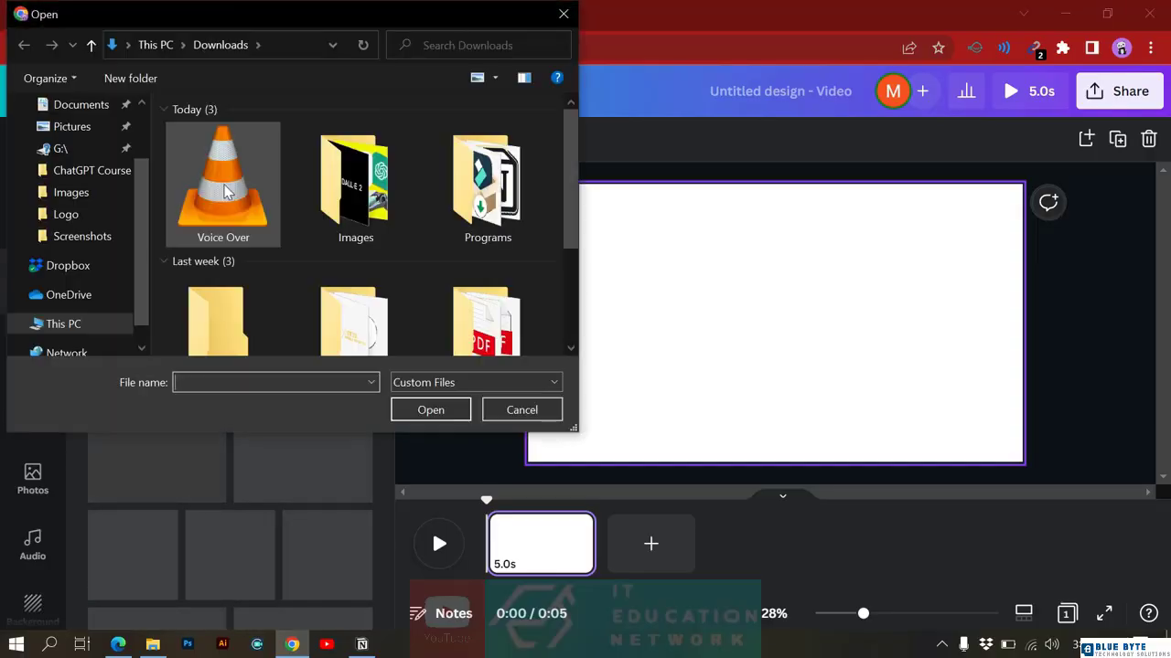
click(227, 190)
click(446, 411)
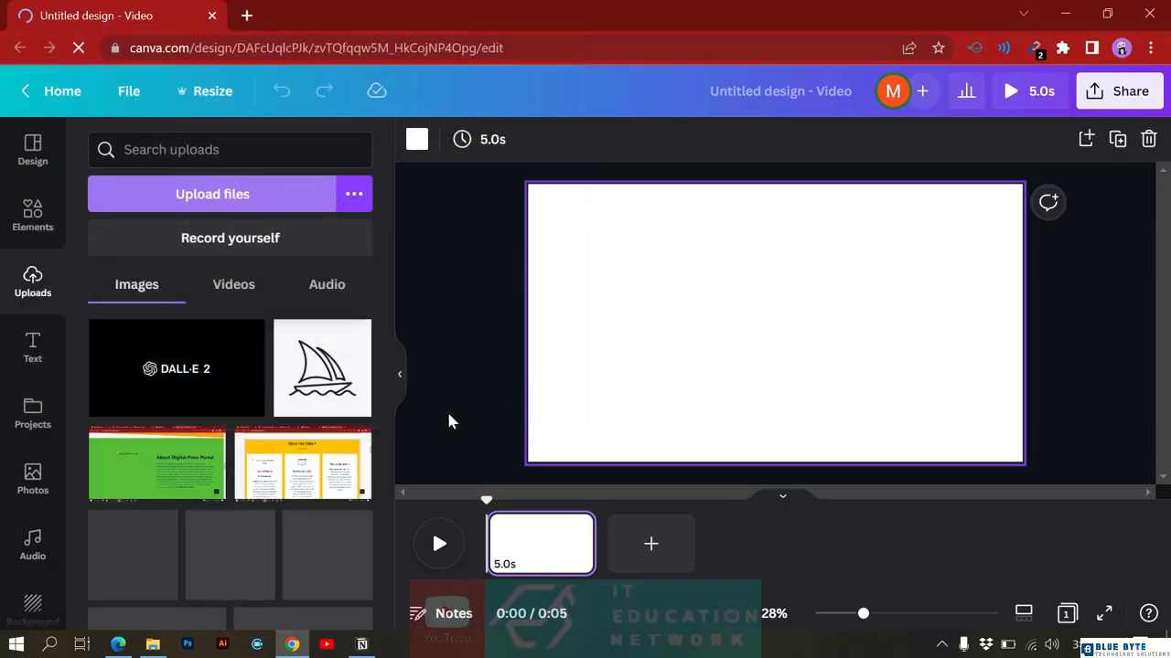
click(317, 290)
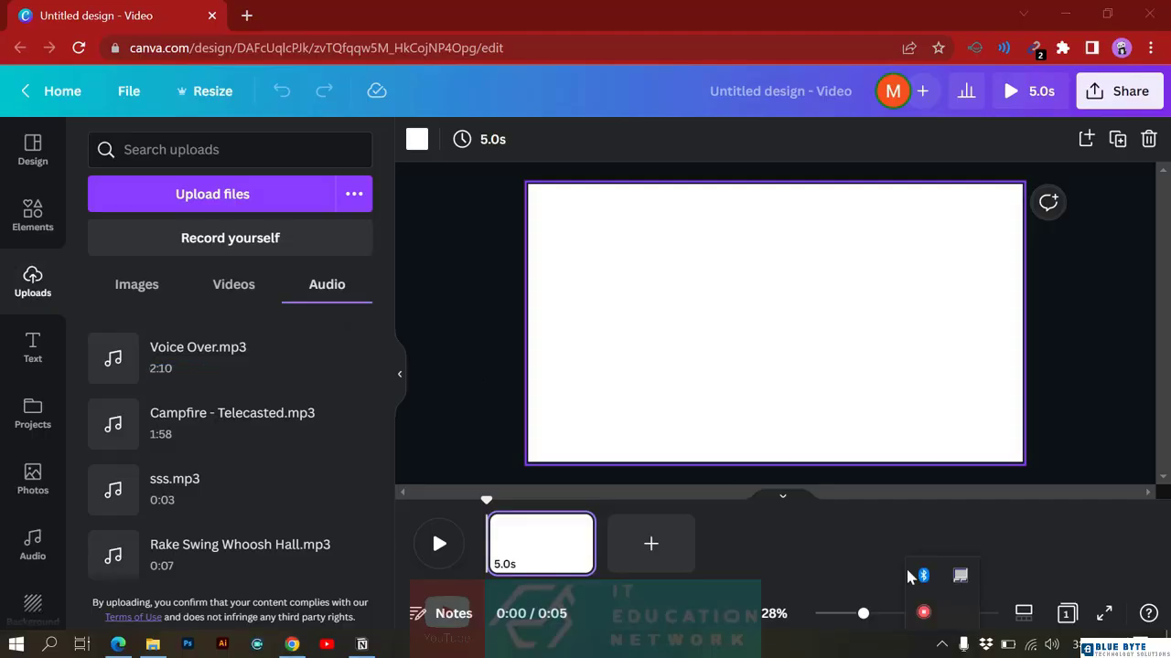
click(220, 370)
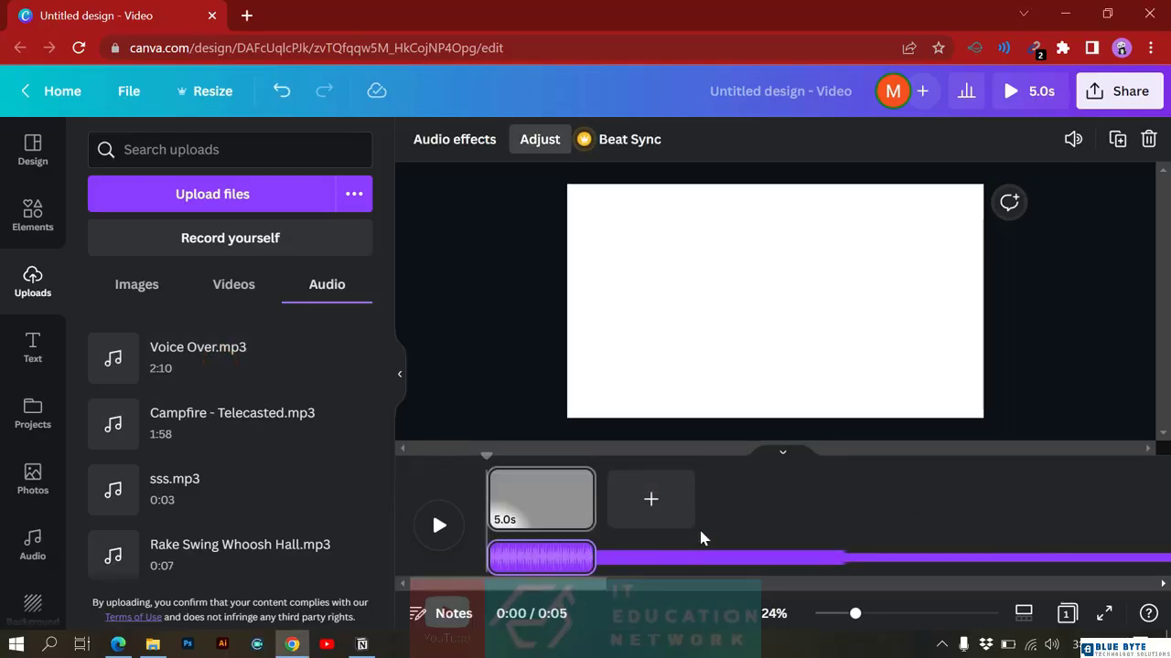
Add 12 blank 5-second pages after the first page, making 13 pages in total.
click(654, 502)
click(743, 500)
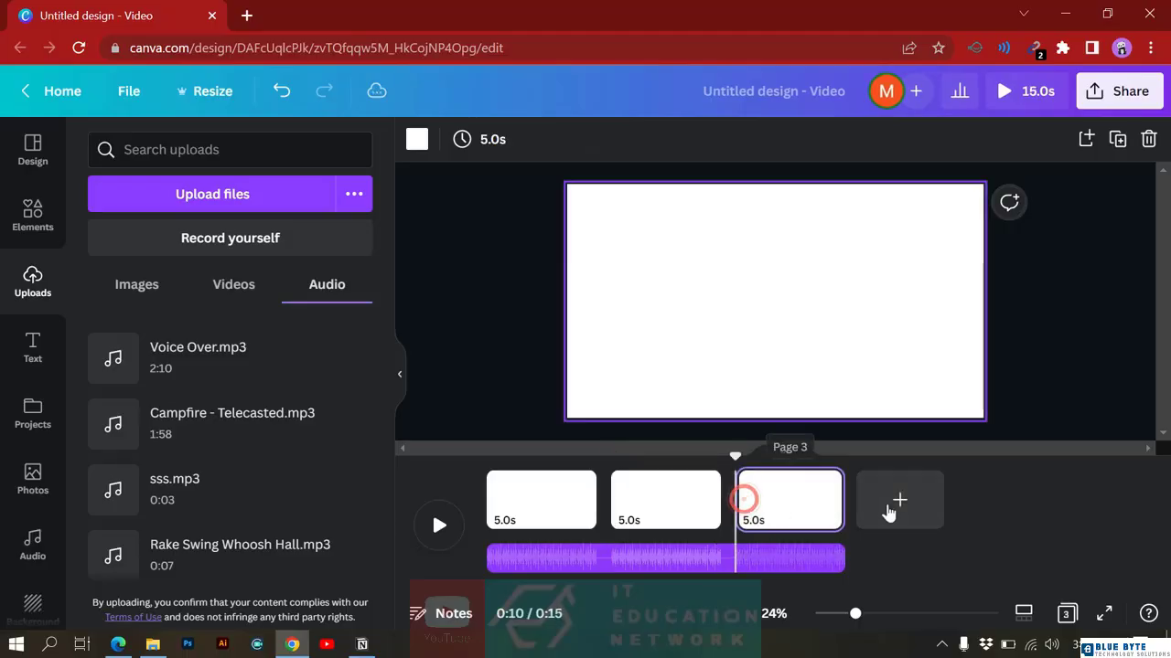
click(888, 504)
click(1021, 502)
click(1073, 494)
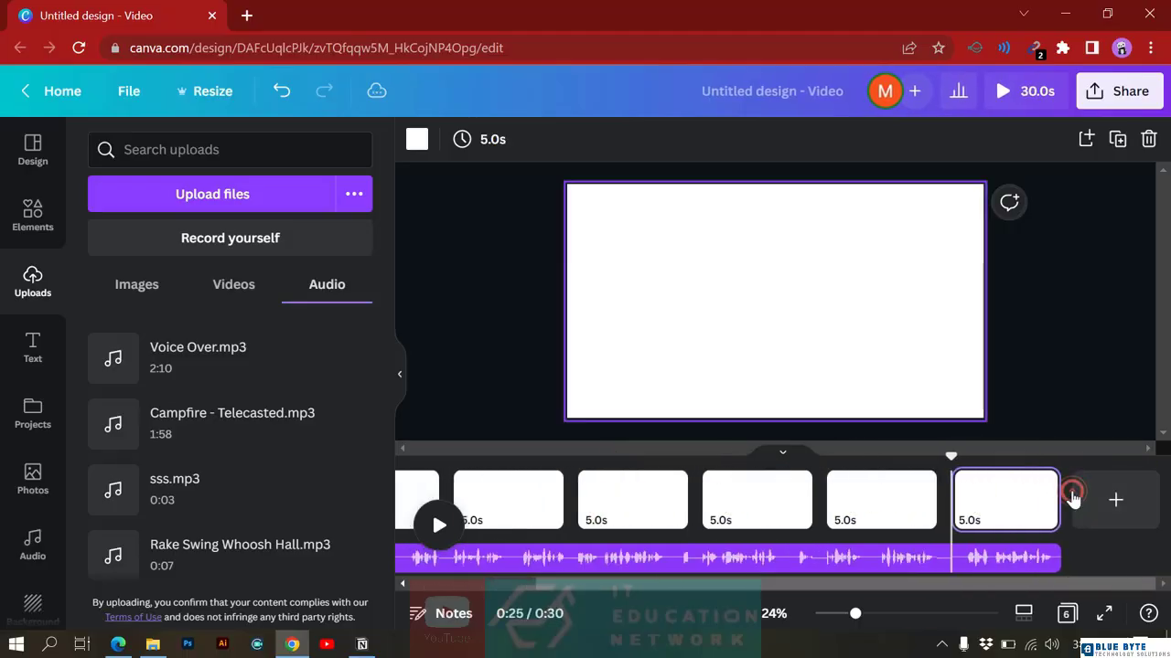
click(1073, 494)
click(1072, 494)
click(1071, 493)
click(1072, 491)
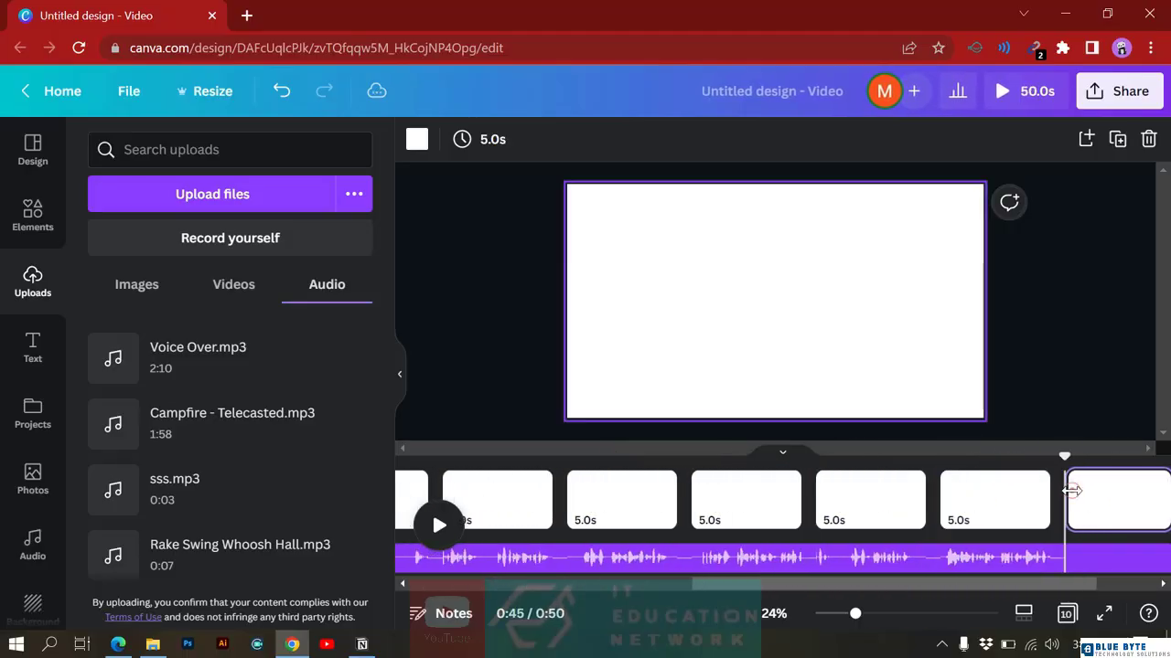
click(1072, 492)
click(1072, 494)
click(1073, 495)
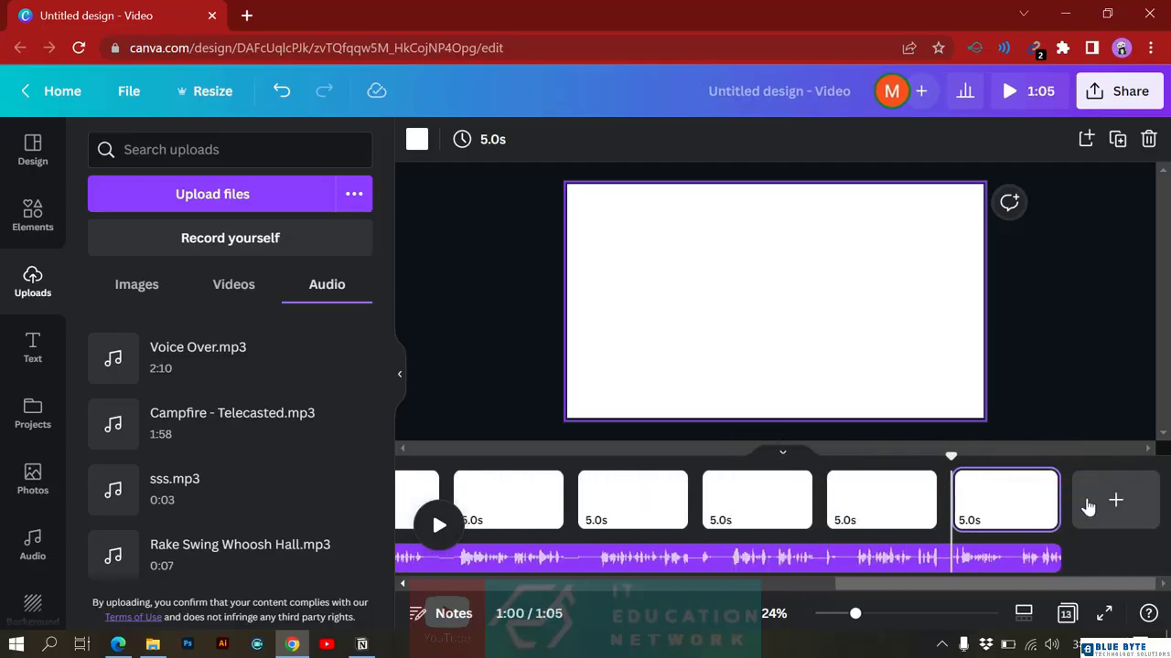
Play the first few seconds of the voice-over from the start of the timeline, then pause.
scroll(659, 538, left, 10)
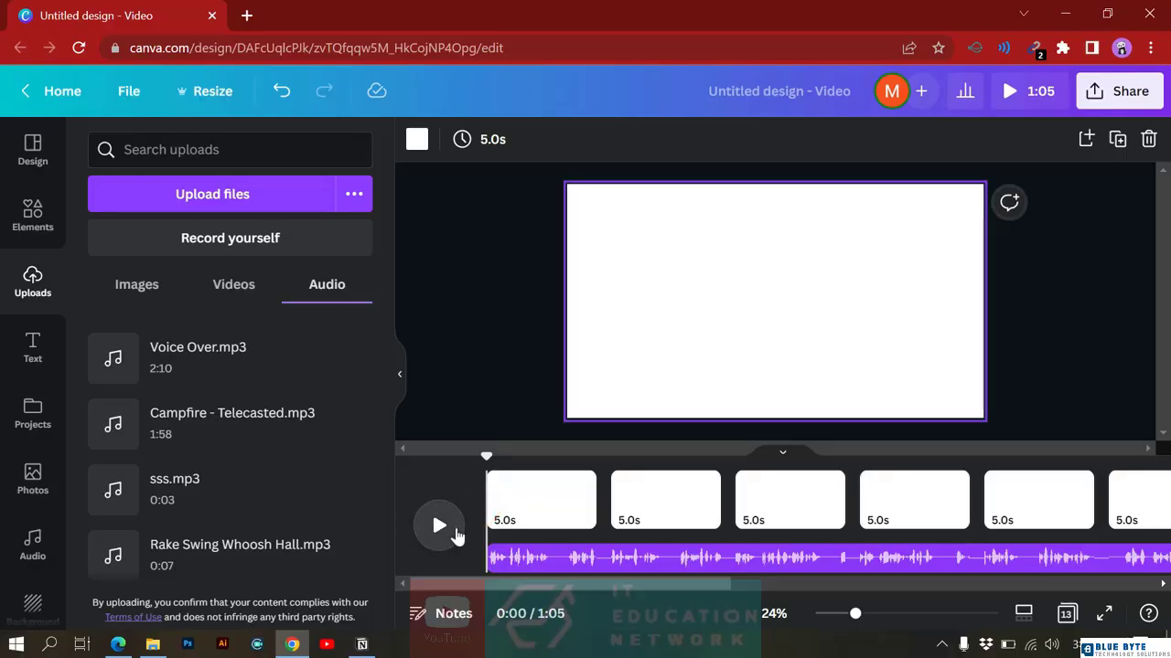
click(440, 527)
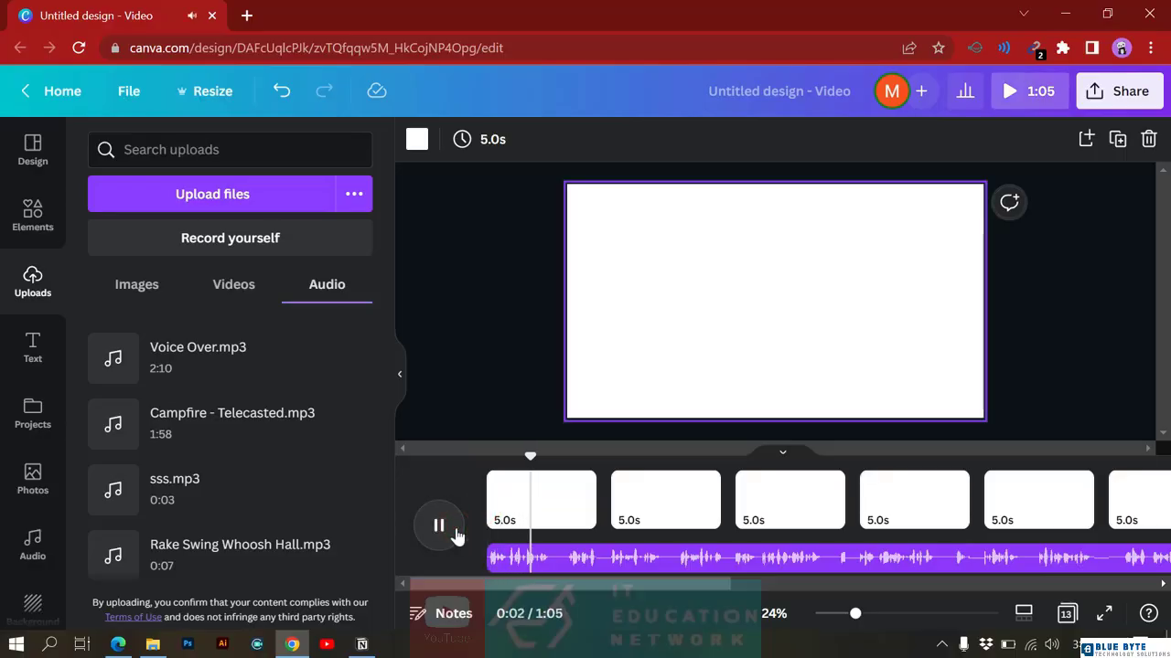
click(437, 528)
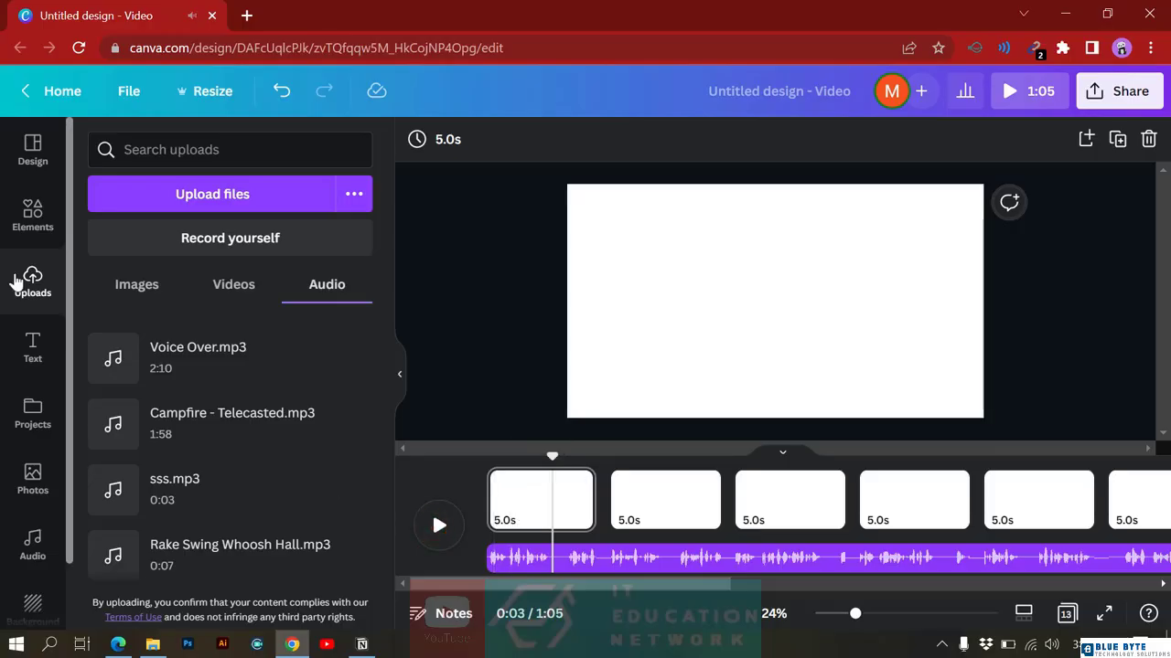
Search the elements for "finance" videos, fill page 1 with the 18.0s money-counting clip and scrub through it.
click(25, 220)
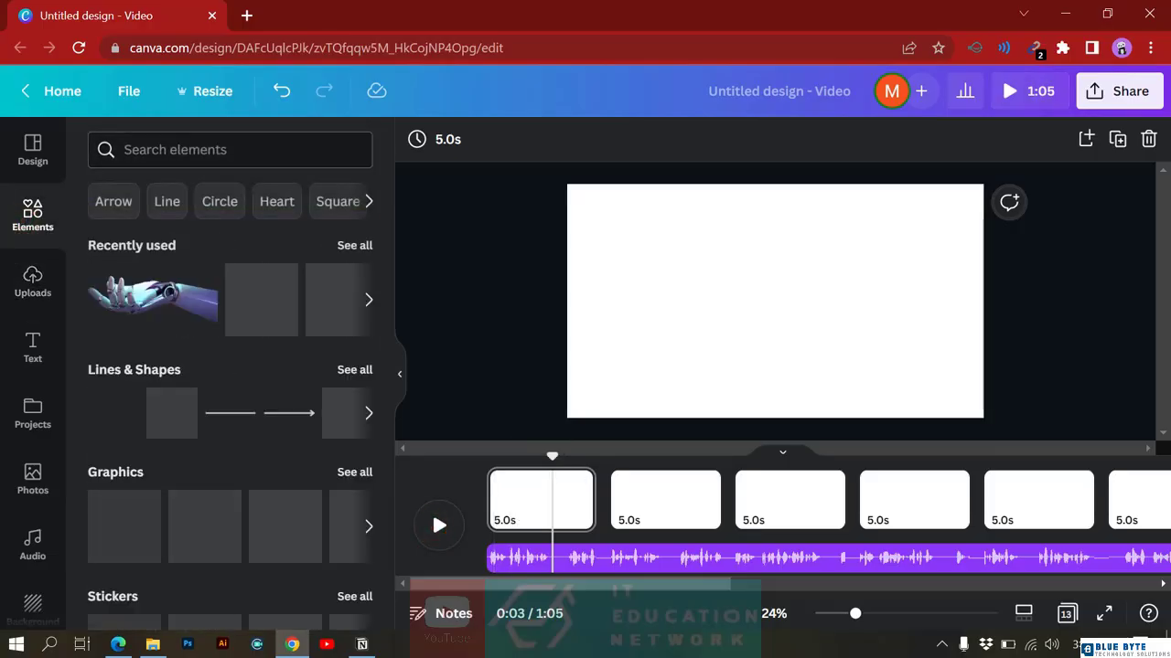
click(144, 149)
text(finance)
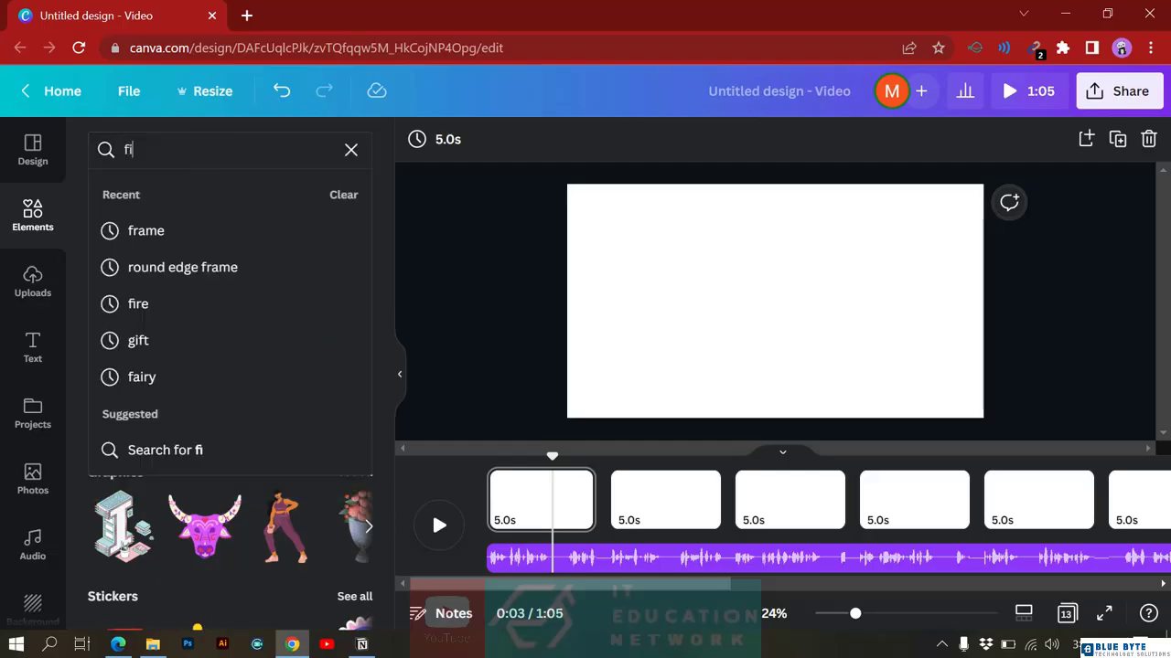
key(Return)
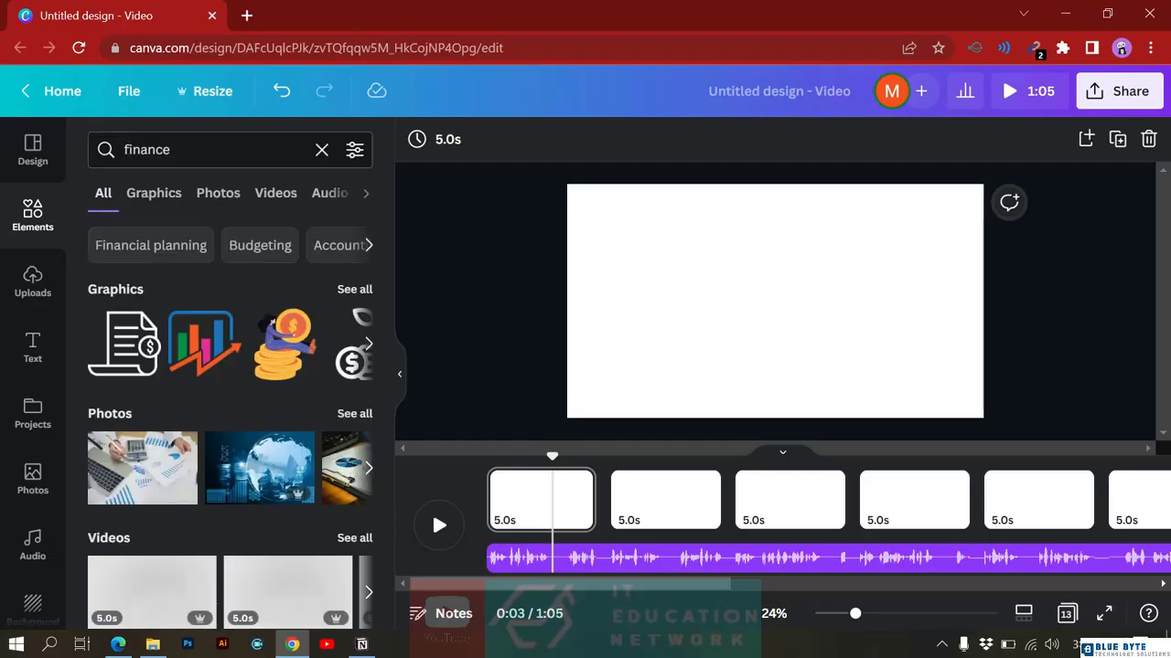
click(265, 200)
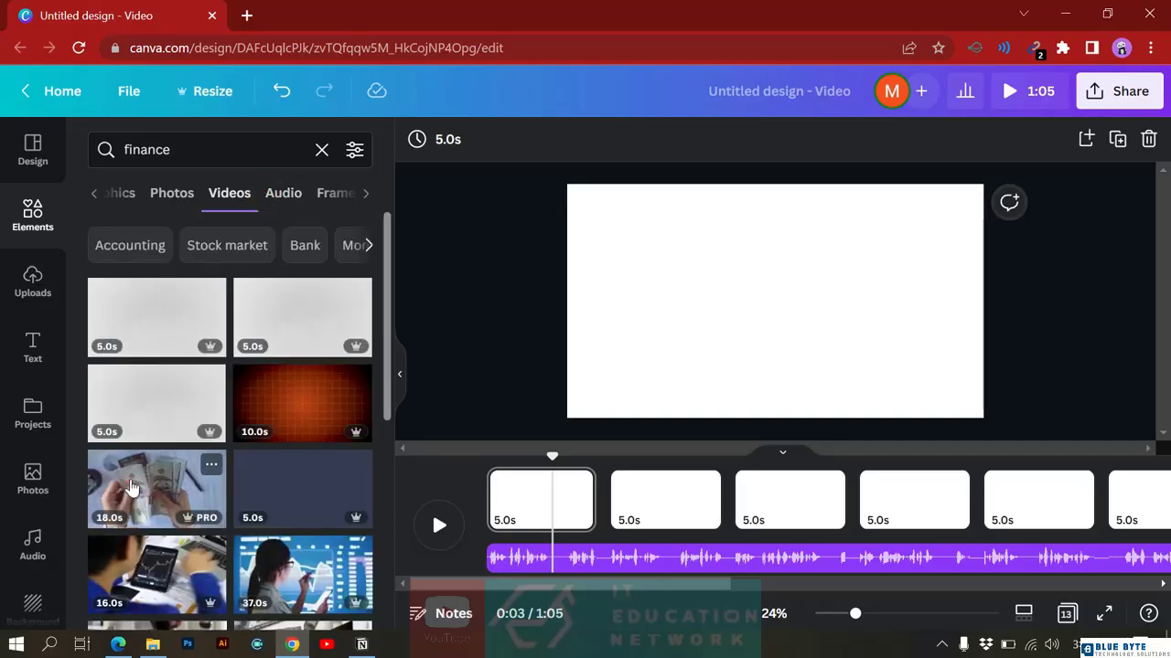
drag(130, 491, 567, 280)
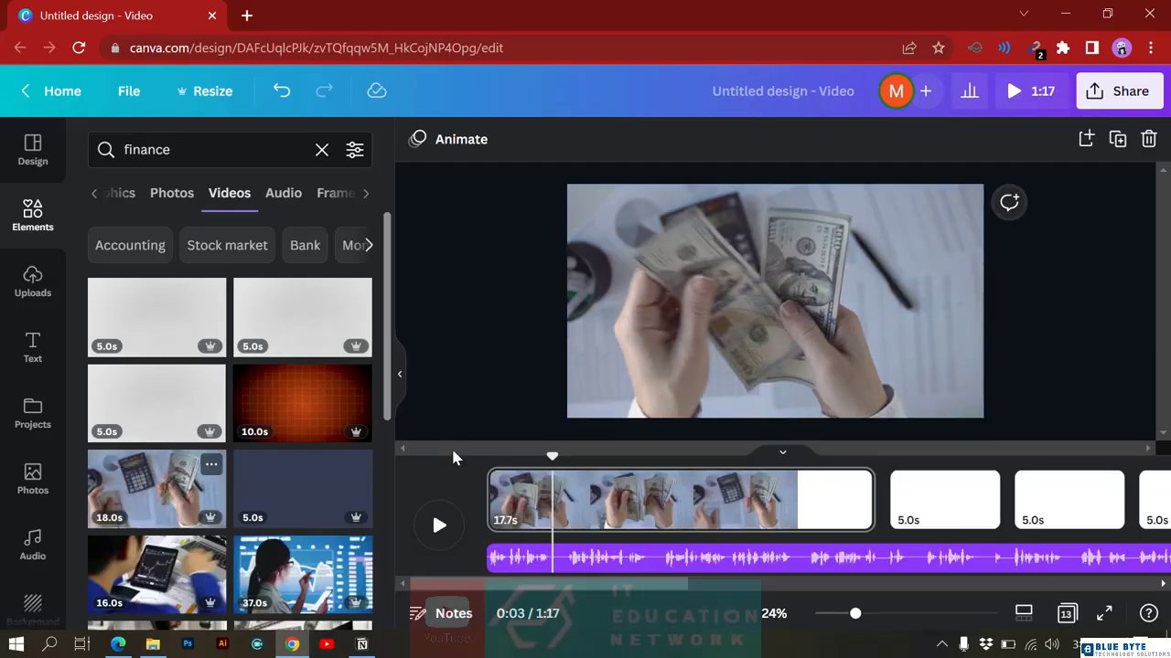
drag(551, 457, 832, 452)
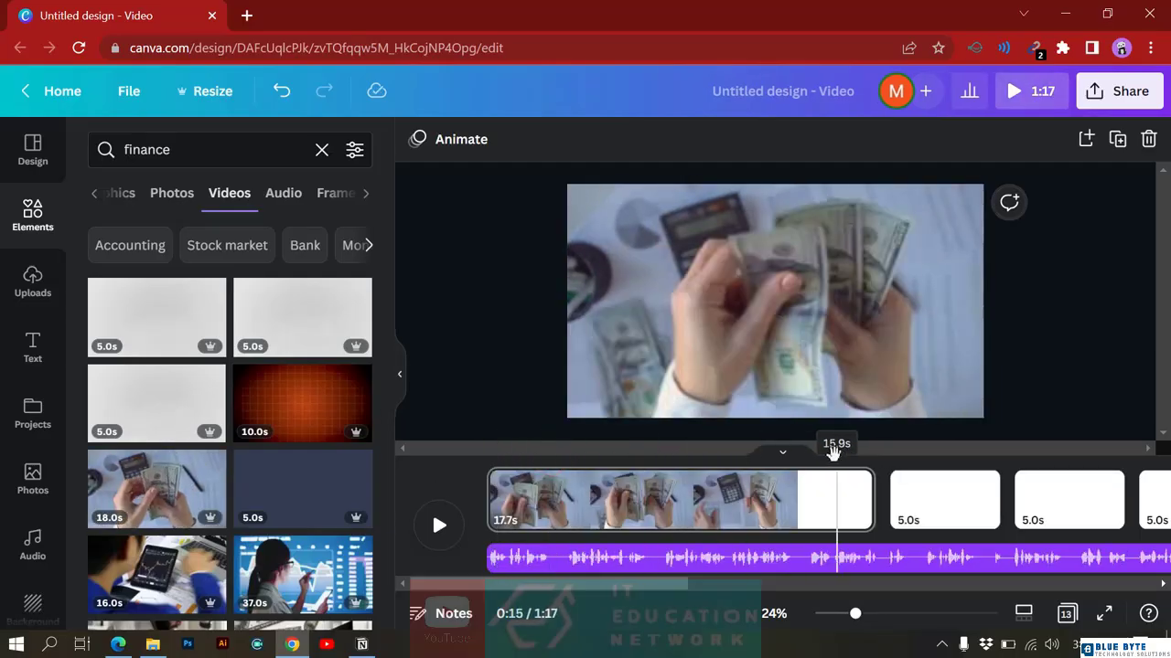
Fill page 2 with the 37.0s clip of the woman analysing charts and trim it to 15.1 seconds.
click(940, 509)
drag(309, 574, 570, 327)
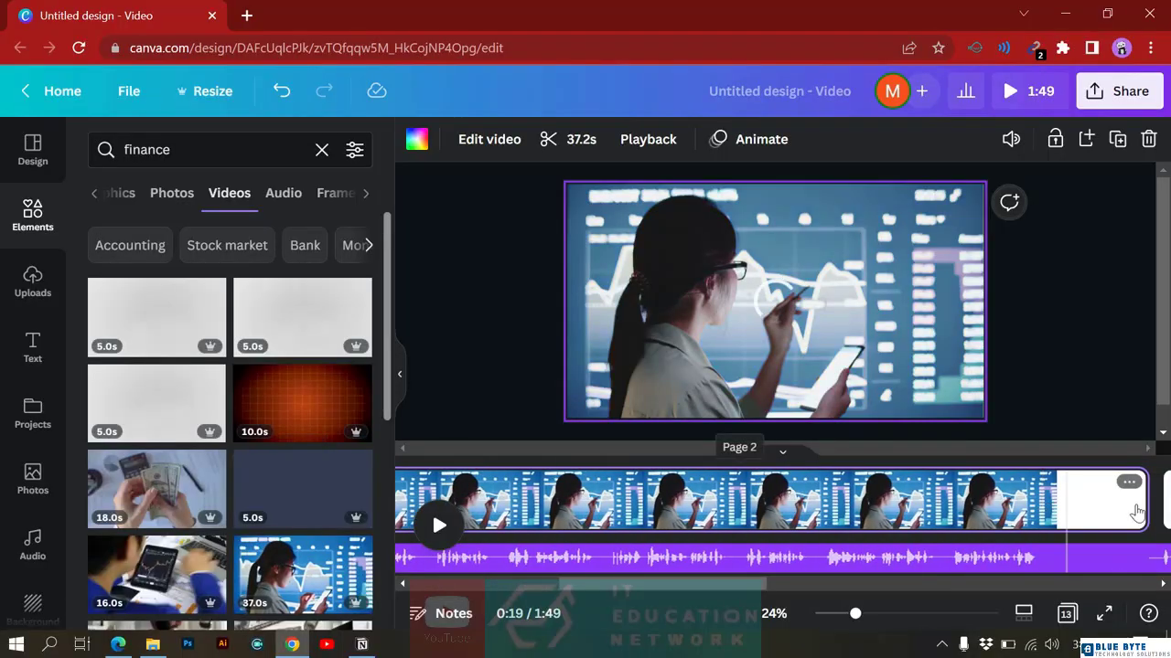
drag(863, 512, 549, 517)
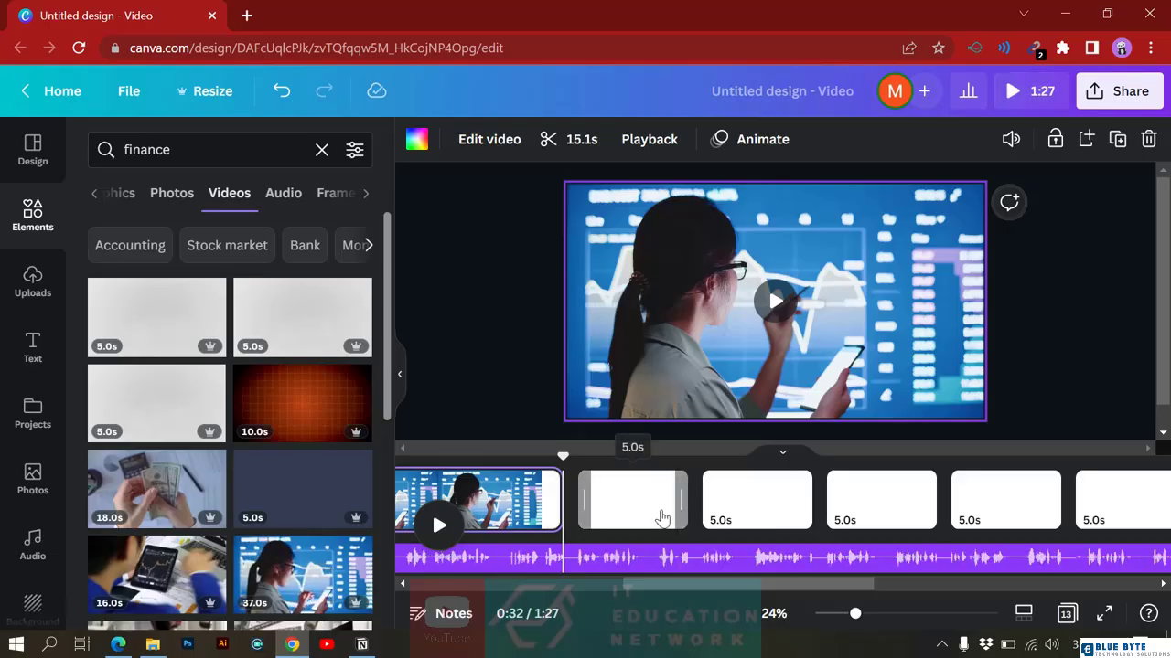
Fill page 3 with the 16.0s tablet stock-chart clip and page 4 with the 30.0s dollar bills and arrow clip.
click(638, 517)
drag(178, 573, 578, 315)
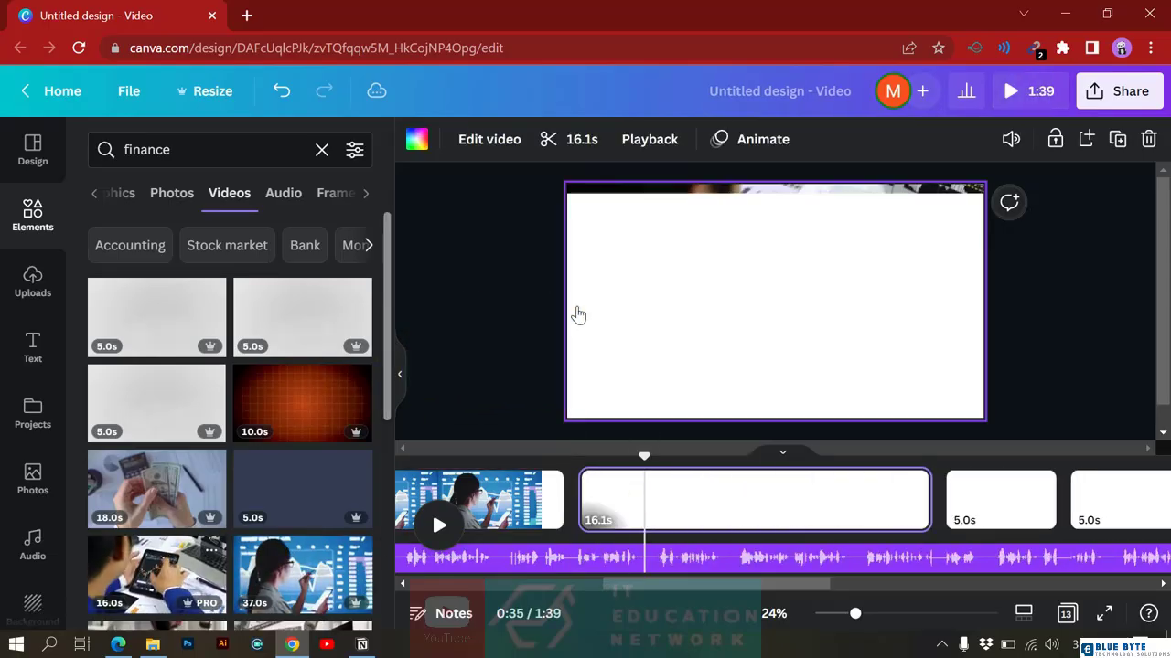
click(972, 498)
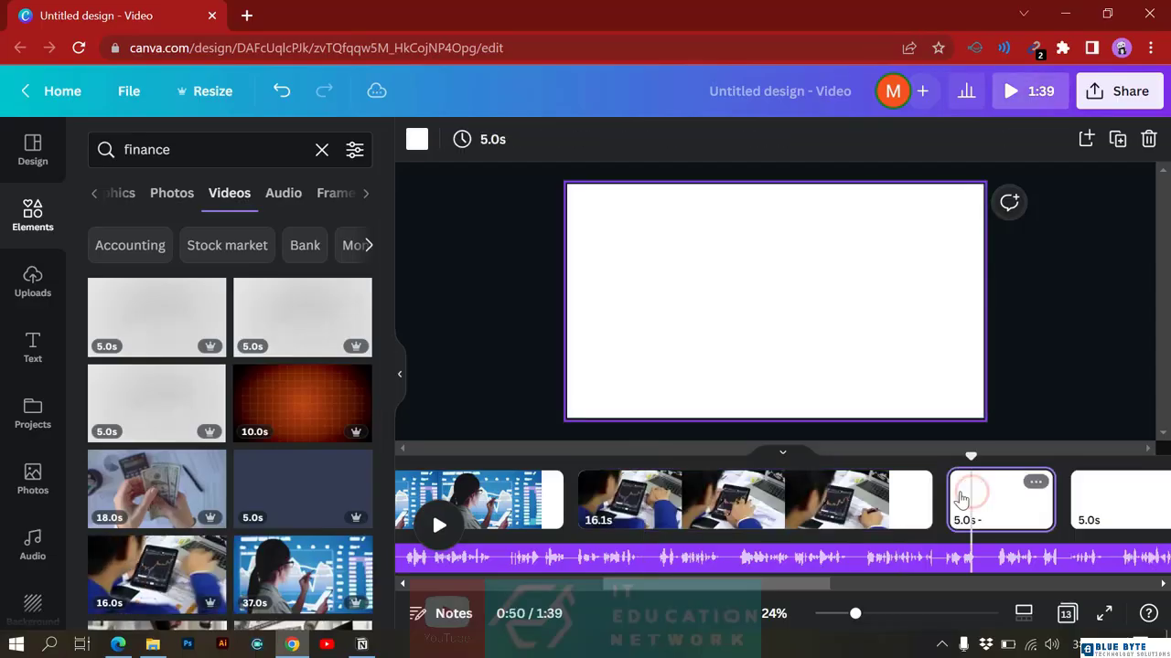
scroll(192, 545, down, 2)
drag(283, 586, 575, 276)
scroll(797, 494, down, 11)
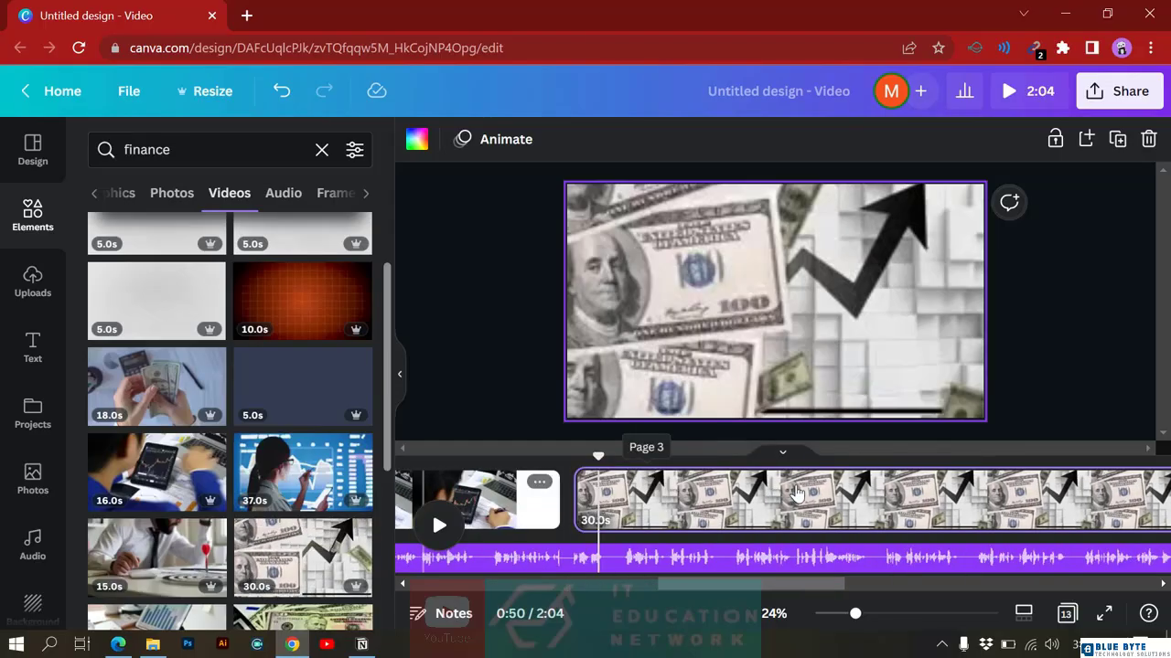
Fill page 5 with the 14.0s clip of a calculator and dollar bills and trim it to 6.4 seconds.
click(647, 511)
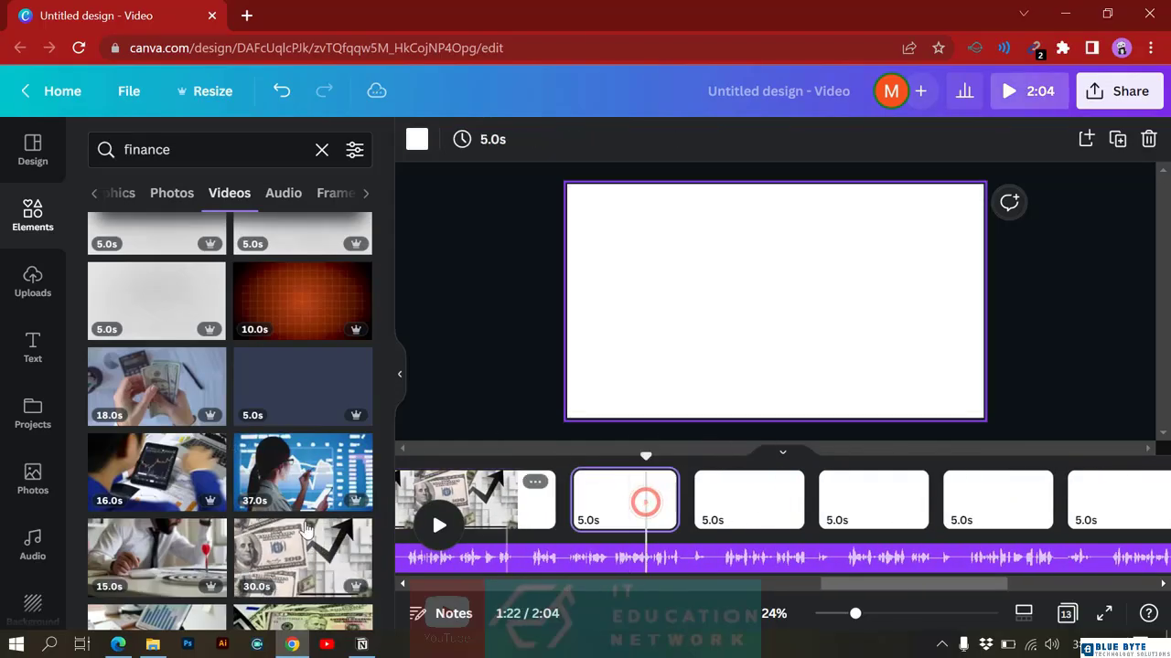
scroll(307, 530, down, 1)
click(288, 523)
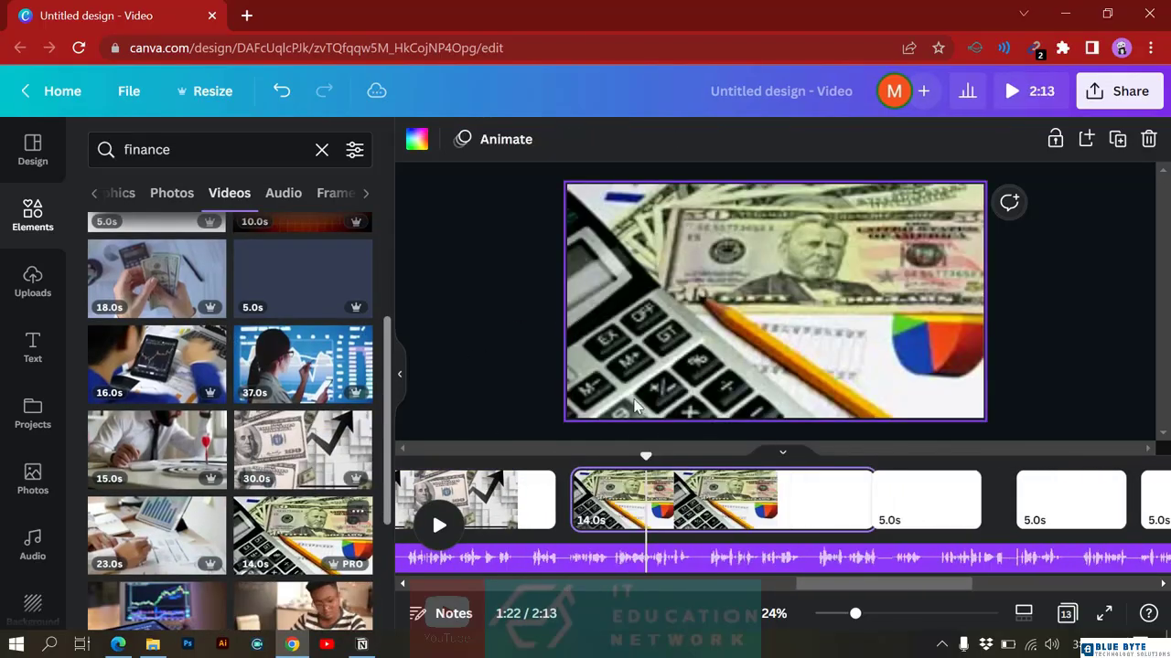
click(878, 501)
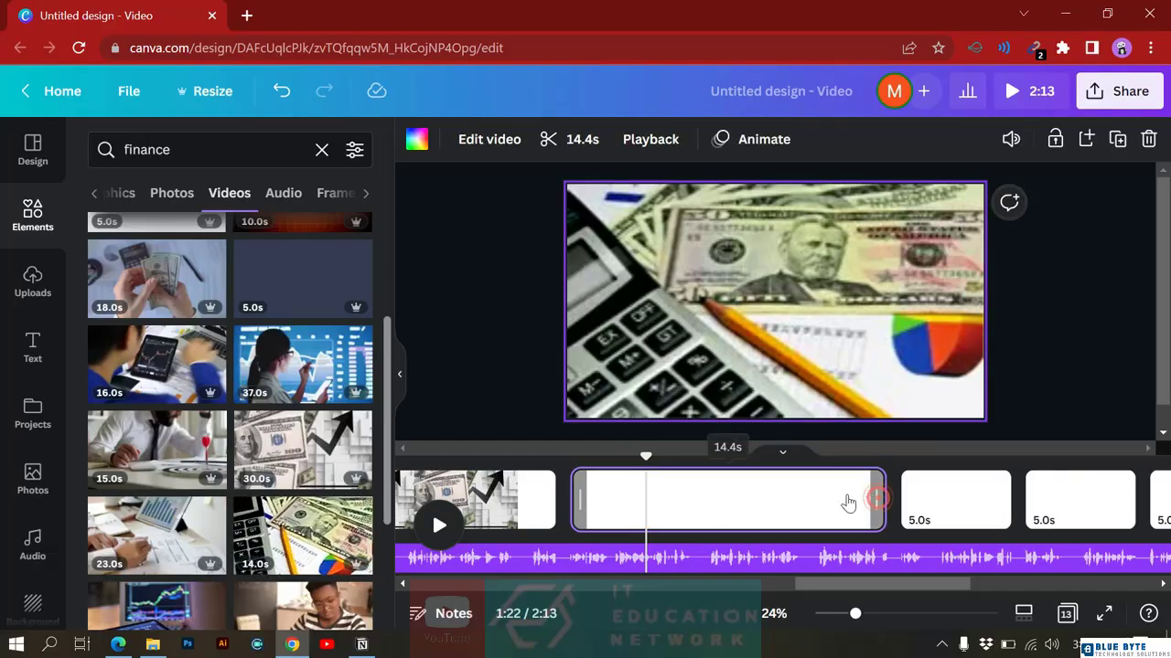
drag(871, 498, 702, 491)
Fill page 6 with the 9.0s clip of a person in a striped shirt holding a tablet, trimmed to 5.9 seconds.
click(776, 505)
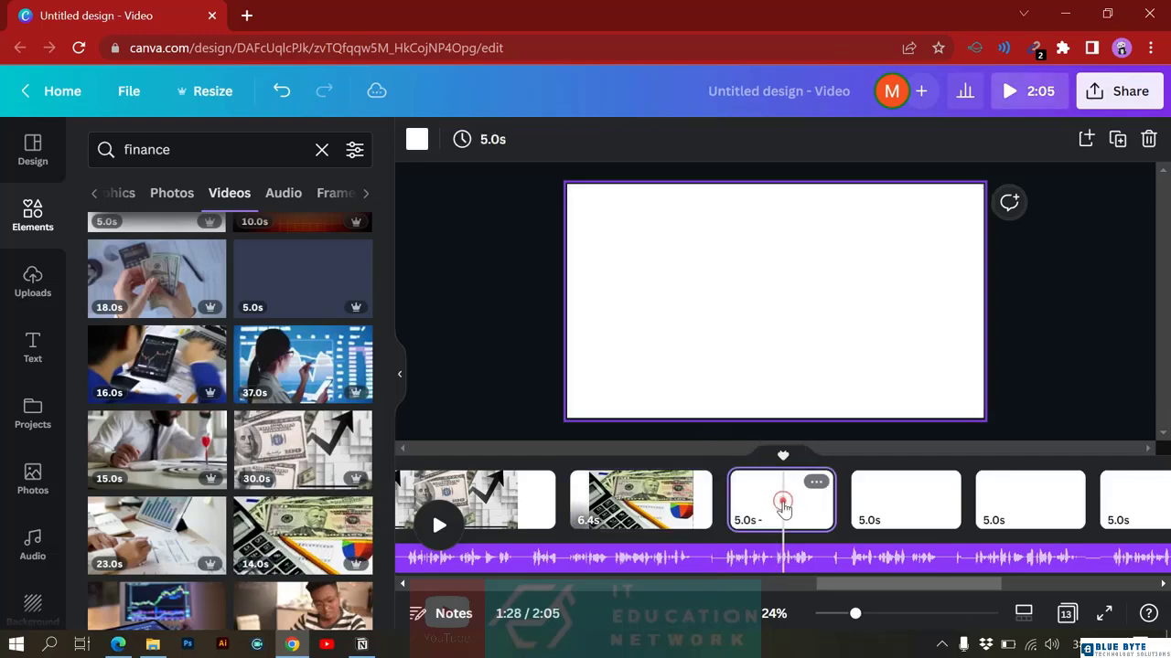
scroll(210, 522, down, 2)
drag(293, 494, 569, 368)
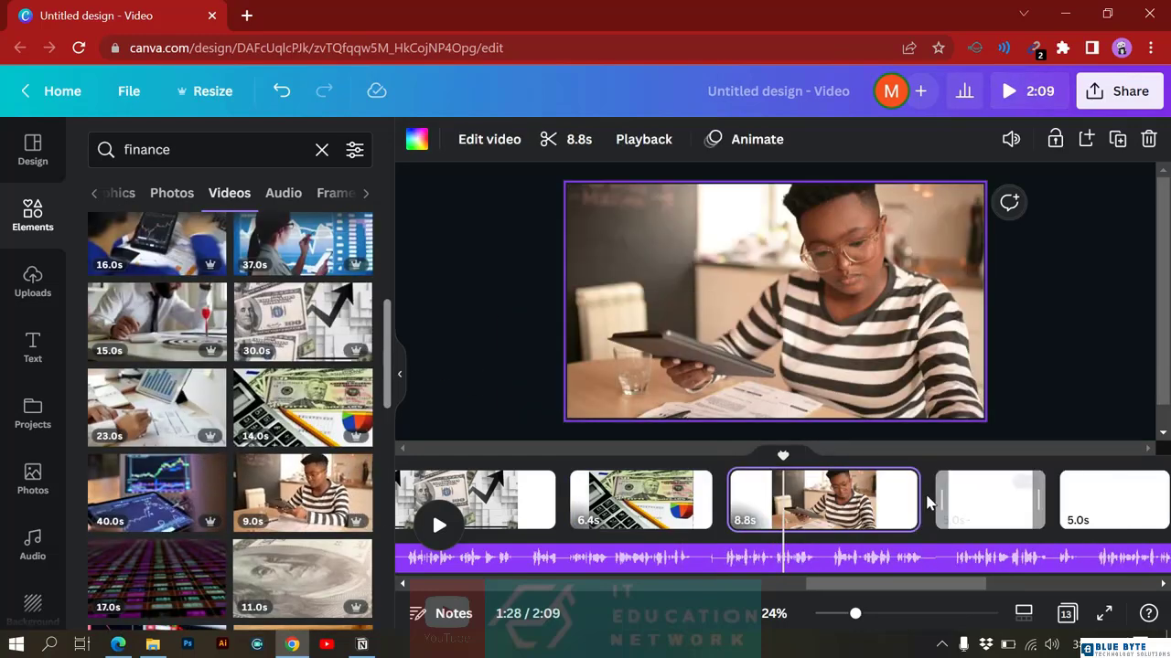
drag(916, 495, 855, 501)
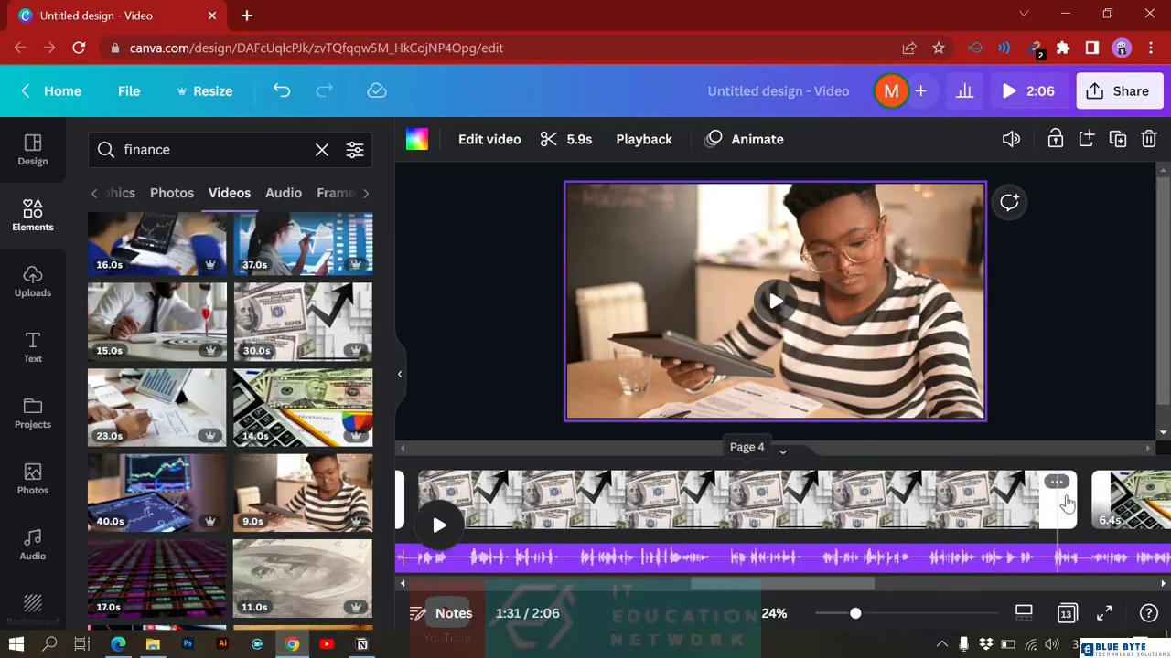
Trim page 4's dollar bills and arrow clip to 12.0 seconds.
click(1052, 514)
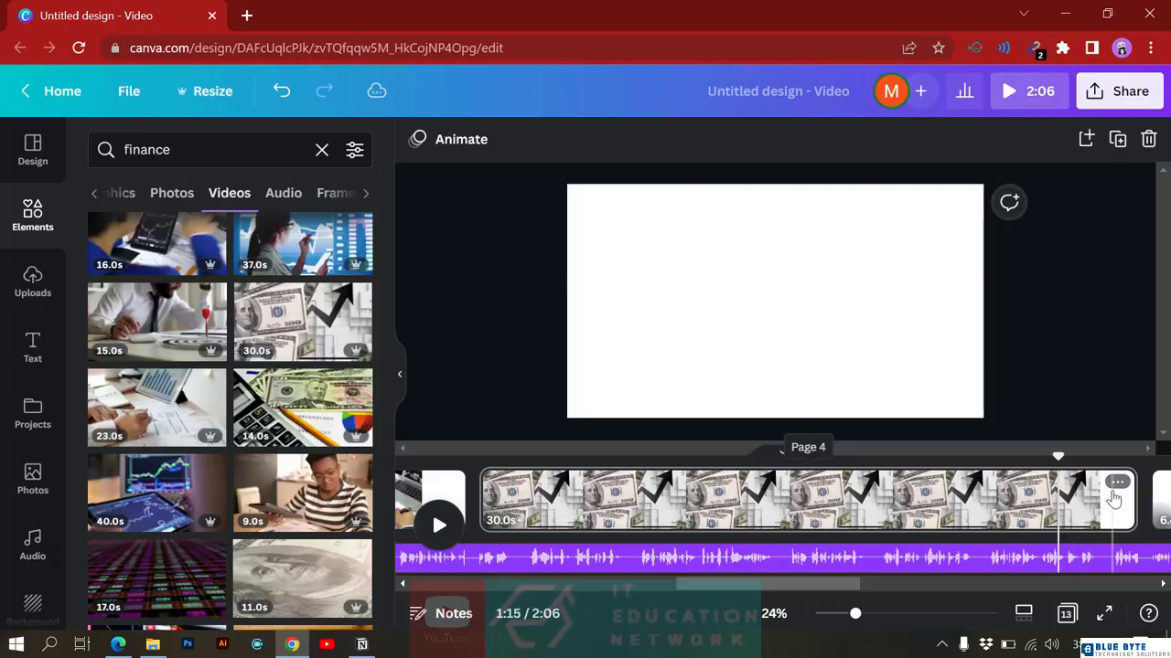
drag(1100, 489, 894, 493)
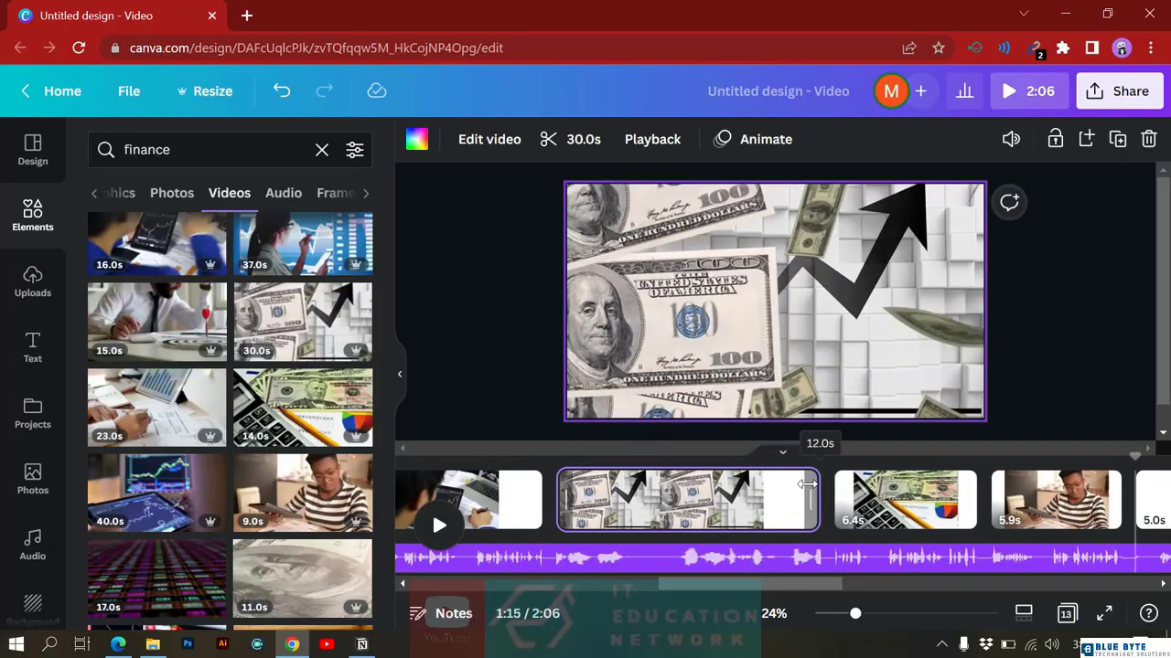
Fill empty page 7 with the 17.0s dark purple grid clip and shorten it.
click(805, 491)
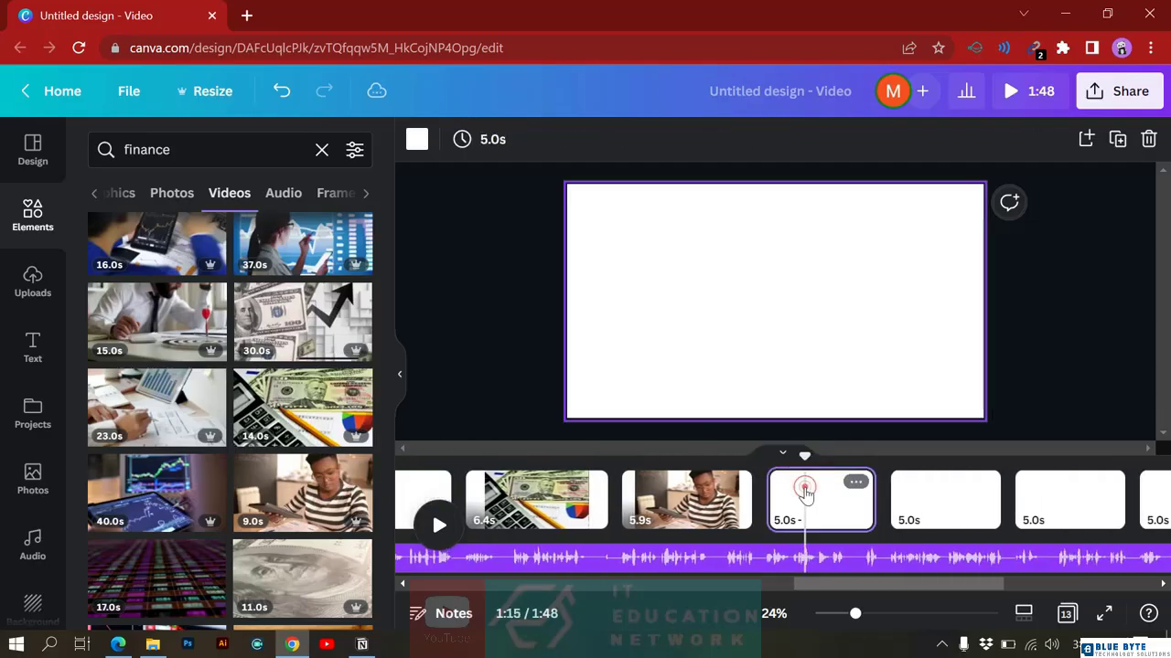
drag(190, 576, 573, 358)
drag(860, 507, 671, 502)
Fill page 8 with the 11.0s close-up clip of hundred-dollar bills.
click(586, 498)
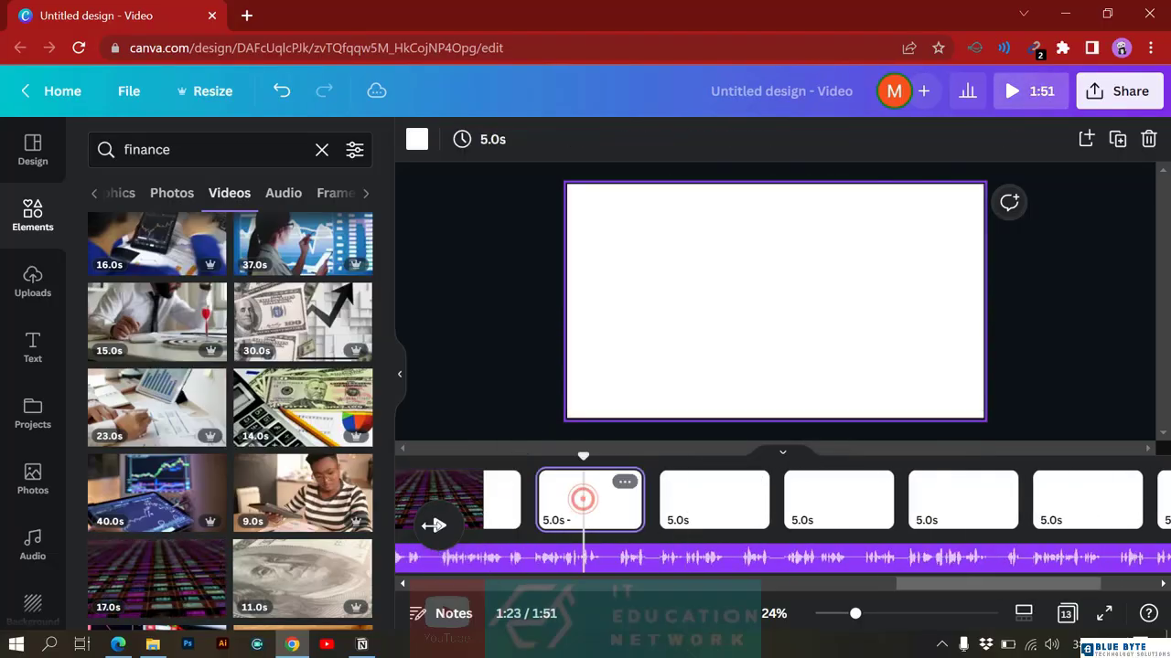
scroll(301, 494, down, 2)
drag(301, 494, 576, 329)
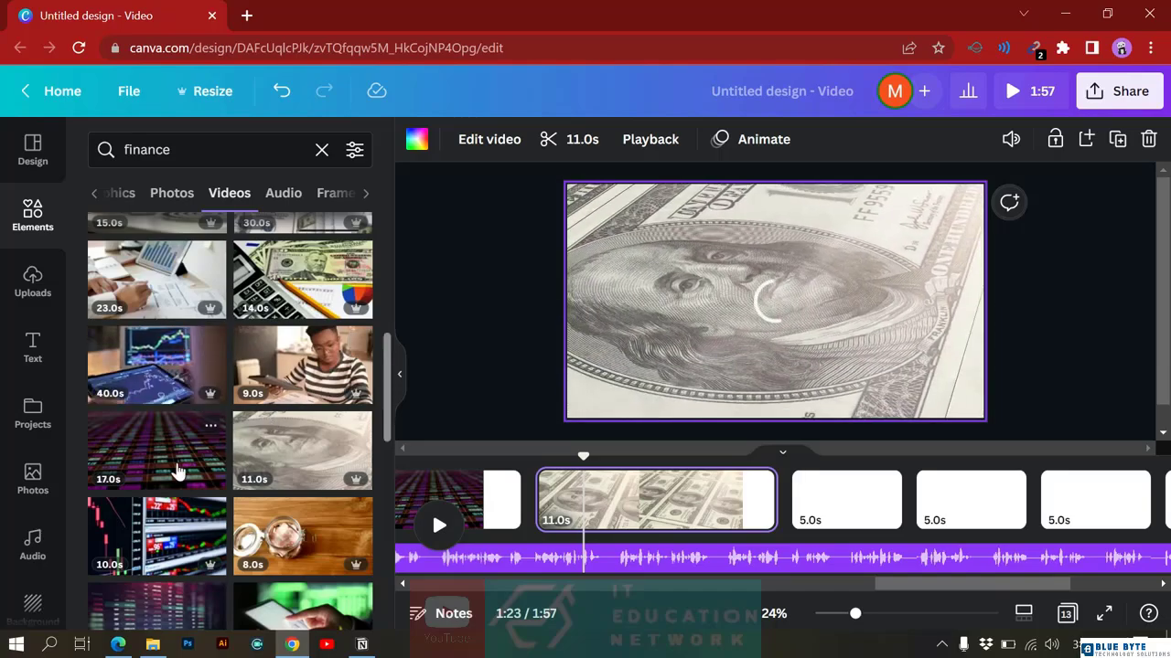
Select empty page 9 and filter the finance video results to show only Free clips.
scroll(238, 421, down, 3)
scroll(257, 403, down, 5)
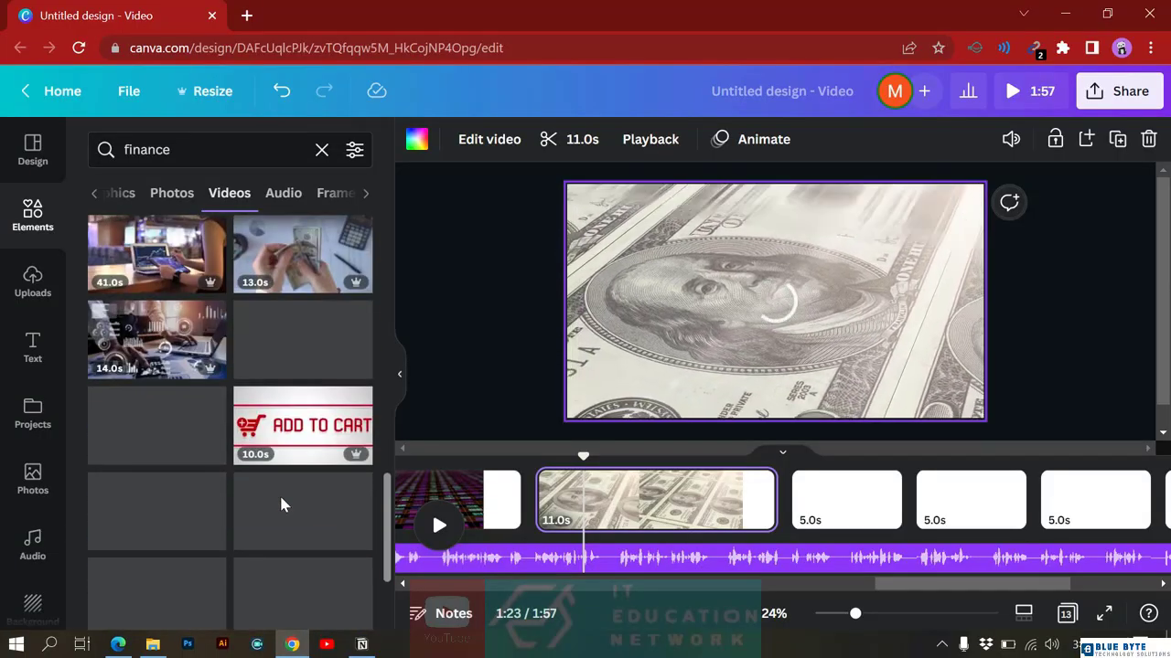
click(822, 499)
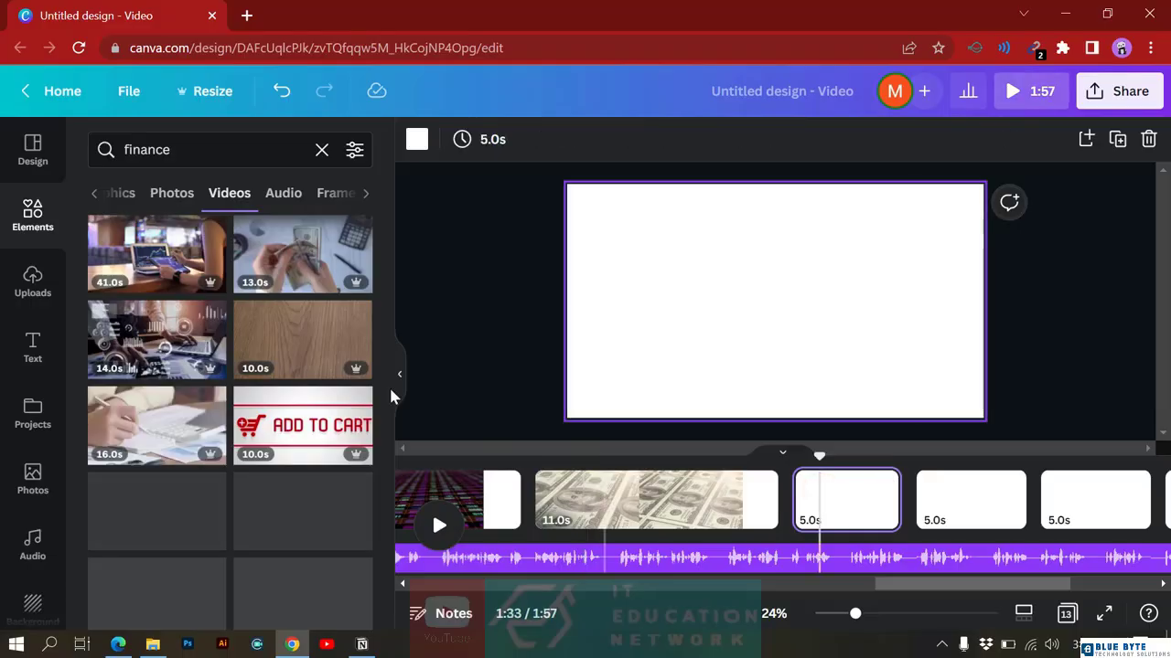
scroll(224, 443, down, 2)
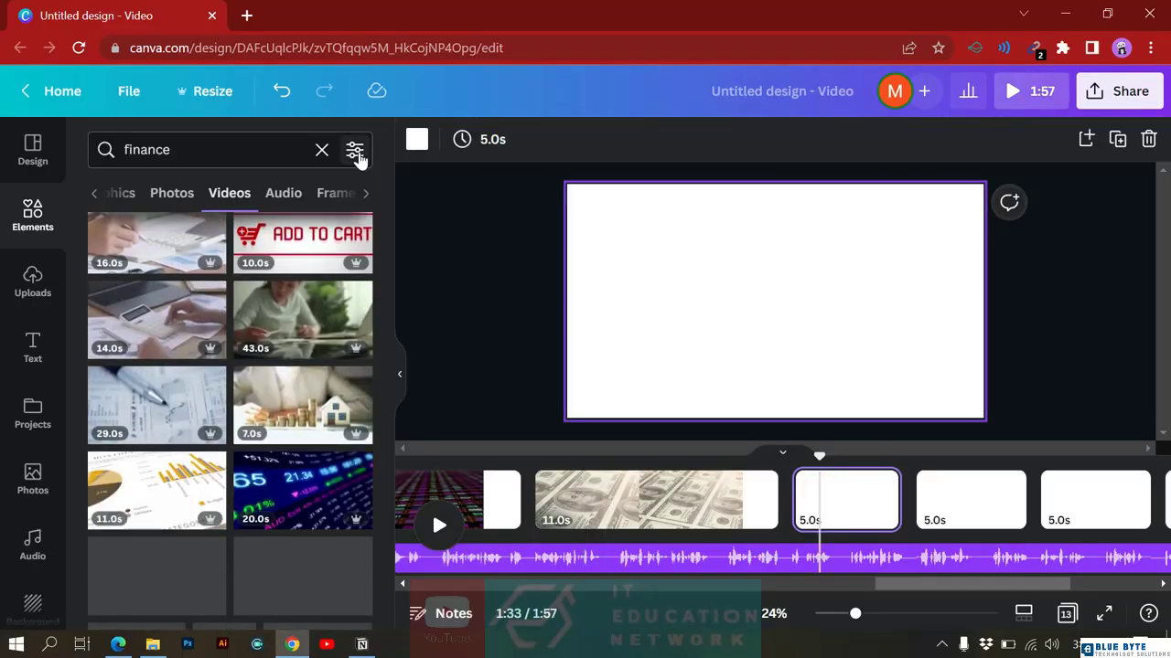
click(356, 153)
scroll(207, 370, down, 3)
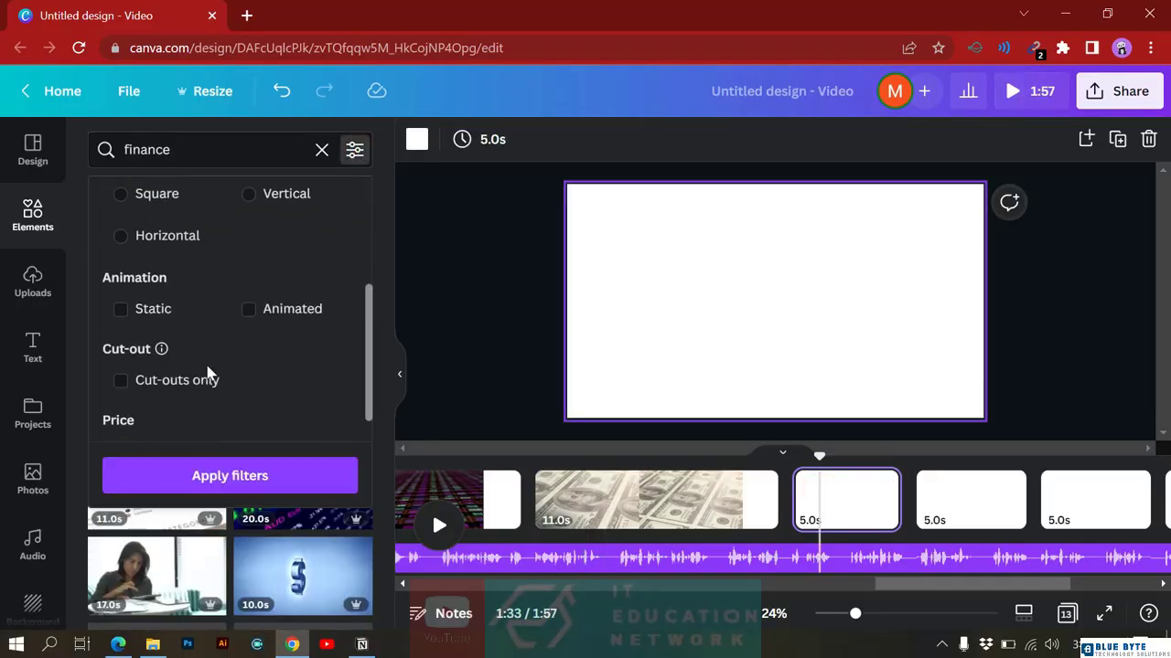
click(149, 414)
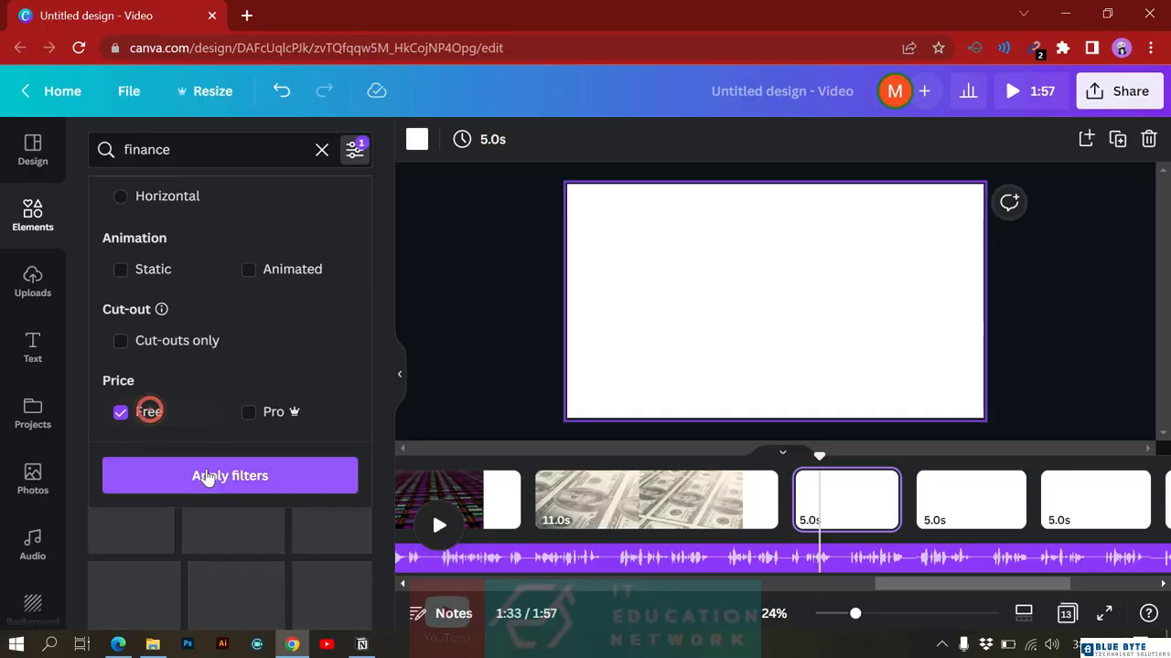
click(207, 477)
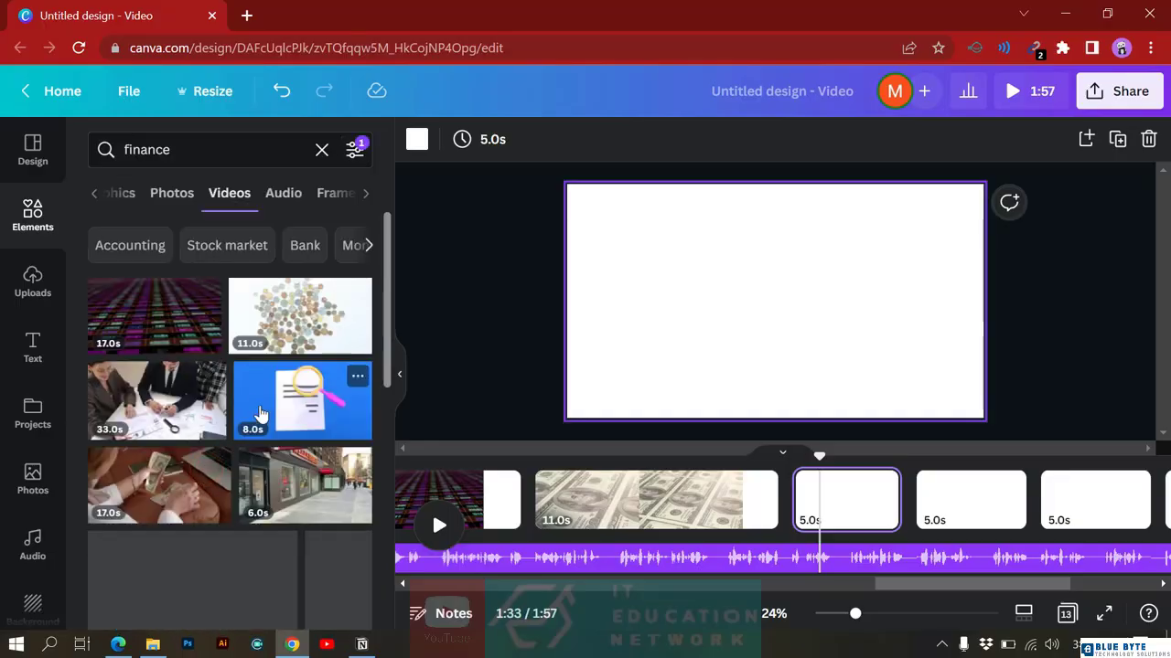
Fill page 9 with a shortened 33.0s business meeting clip and page 10 with the 10.0s euro banknotes clip.
drag(212, 384, 578, 314)
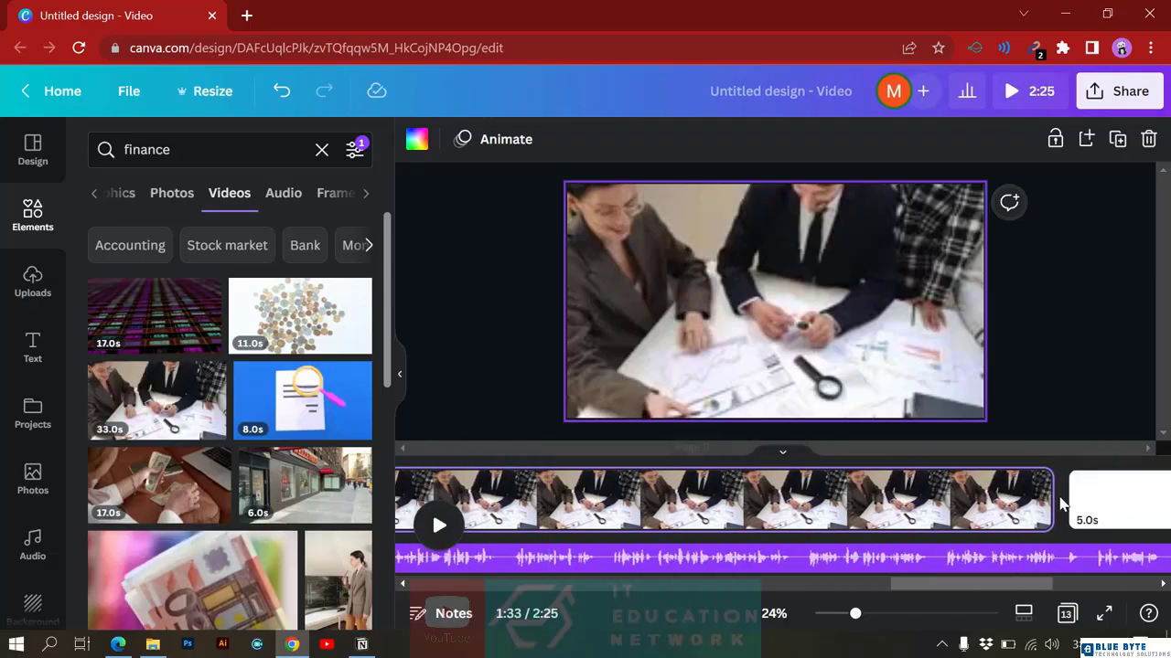
drag(1050, 498, 568, 504)
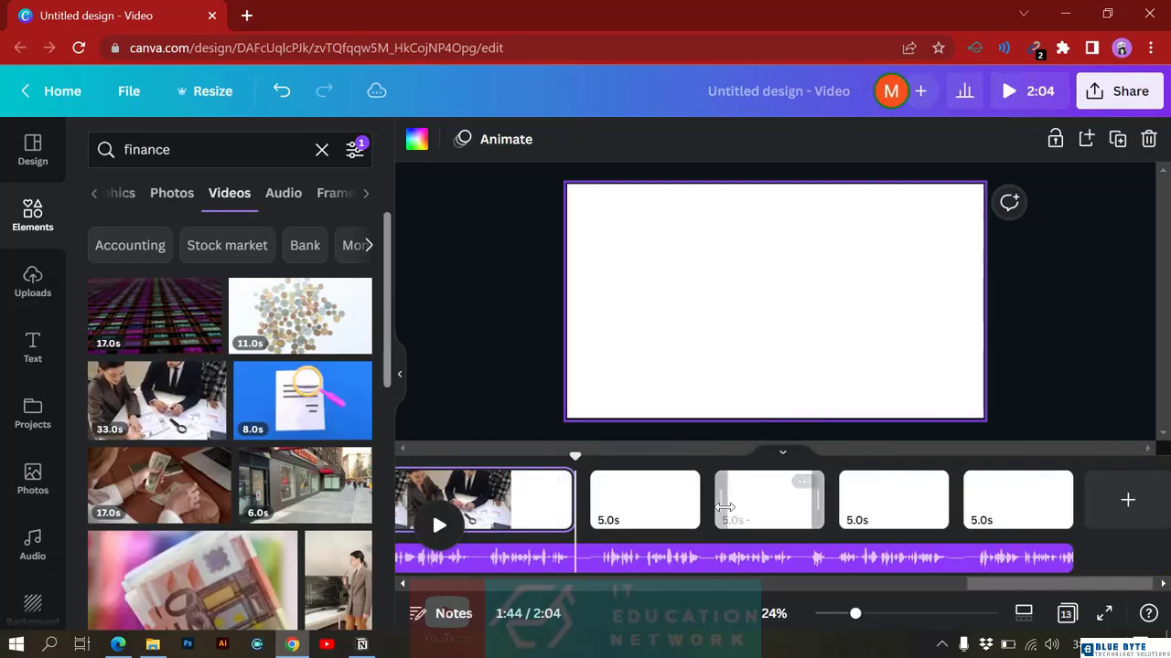
click(673, 508)
scroll(368, 502, down, 2)
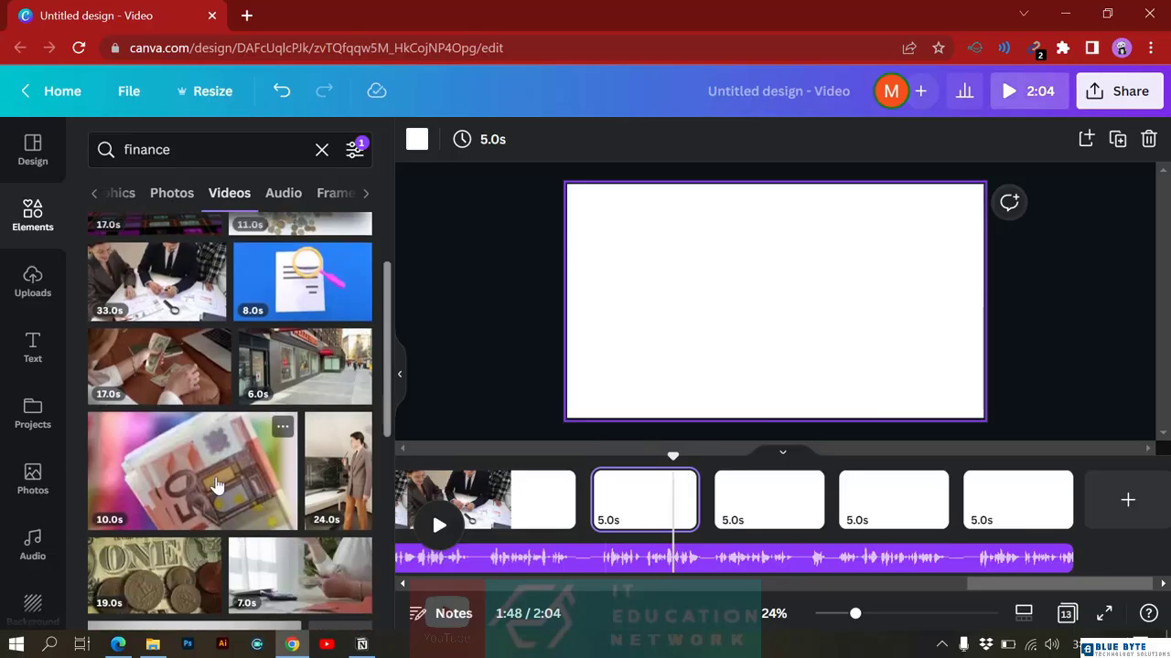
drag(214, 476, 567, 308)
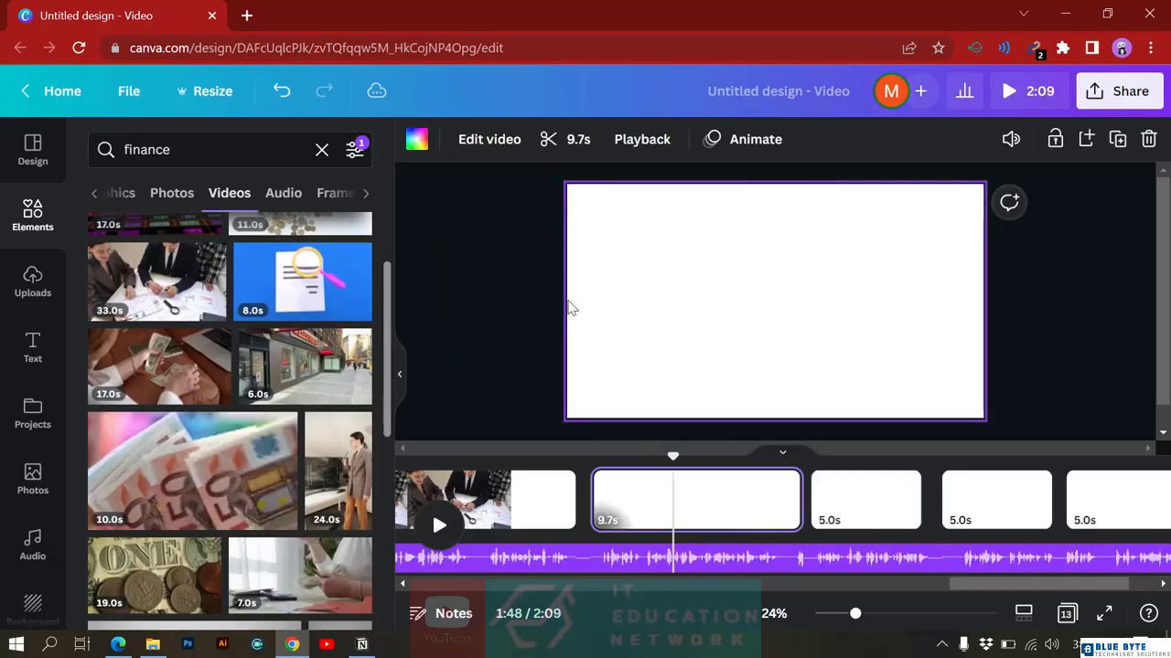
Fill page 11 with the 19.0s one-dollar bill and coins clip and trim it to 16.0 seconds.
scroll(229, 411, down, 3)
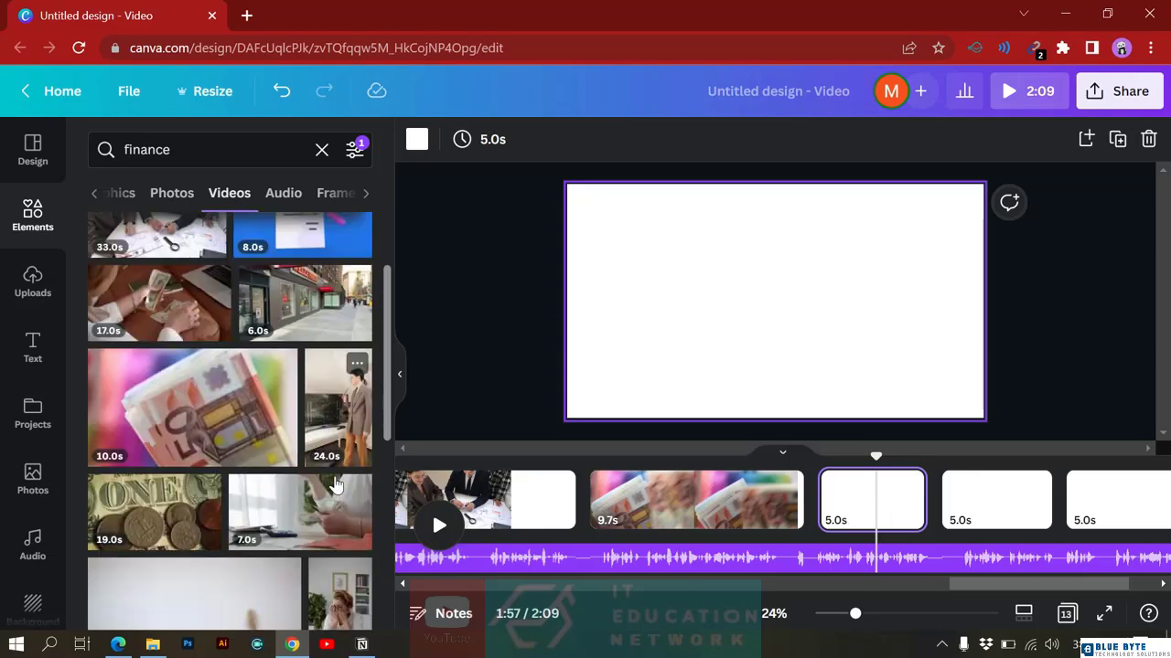
drag(128, 345, 661, 384)
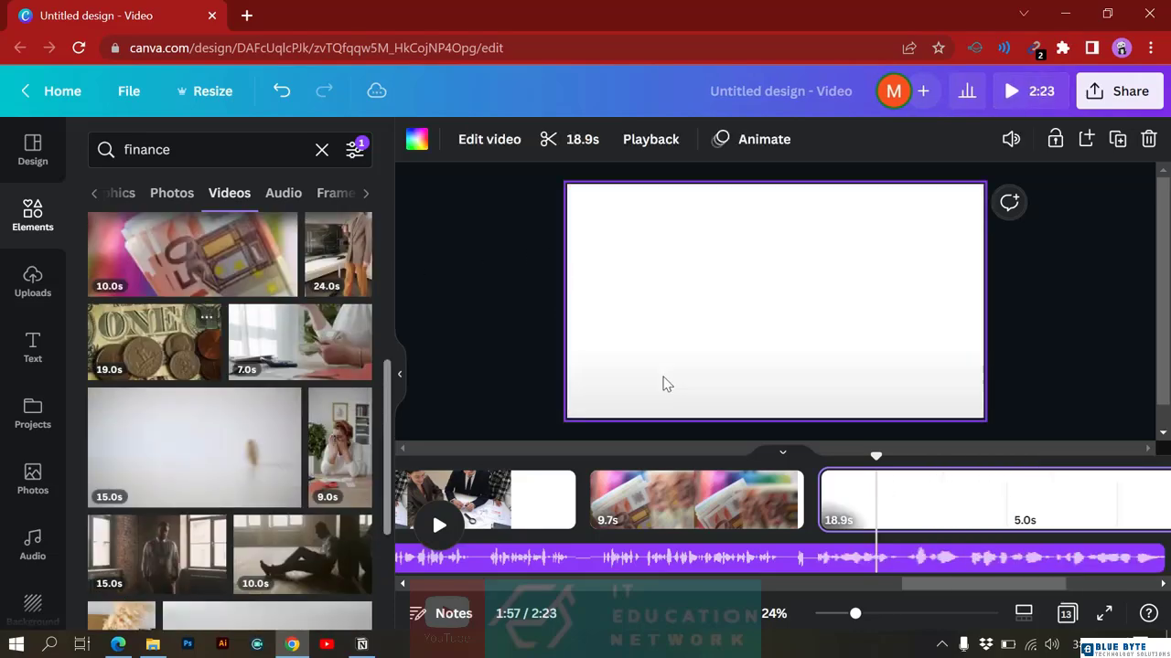
drag(810, 478, 743, 494)
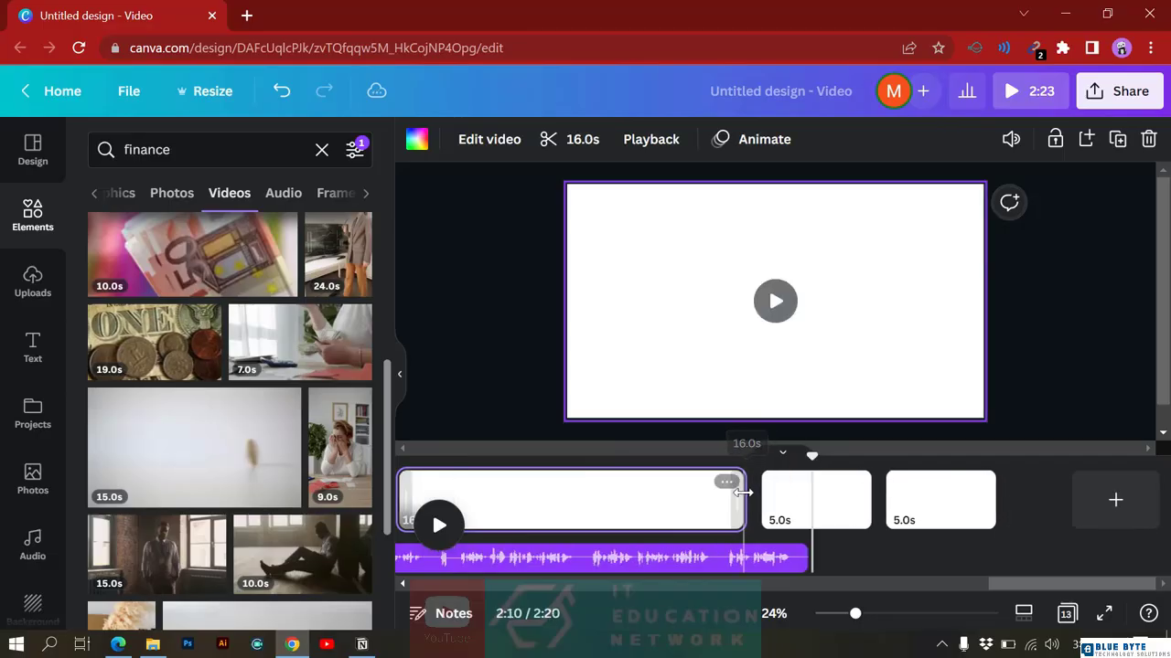
Delete the two empty pages 12 and 13 at the end of the timeline.
click(894, 501)
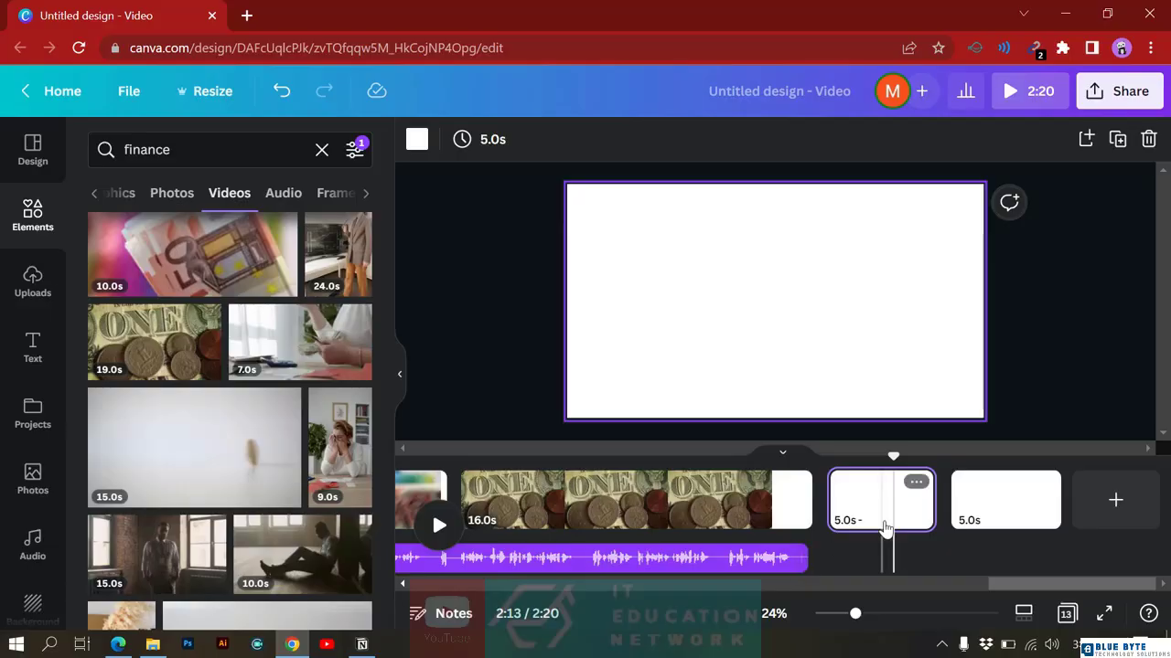
key(Delete)
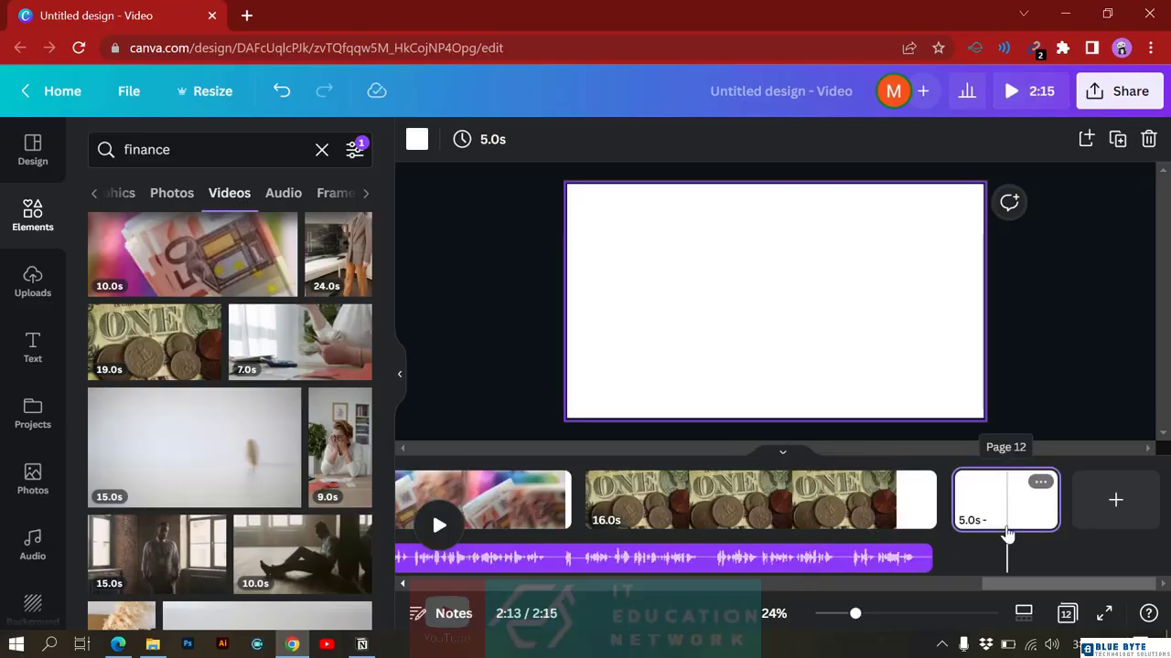
key(Delete)
Return to the start of the timeline and play the opening seconds of page 1 as a preview.
drag(1055, 460, 288, 456)
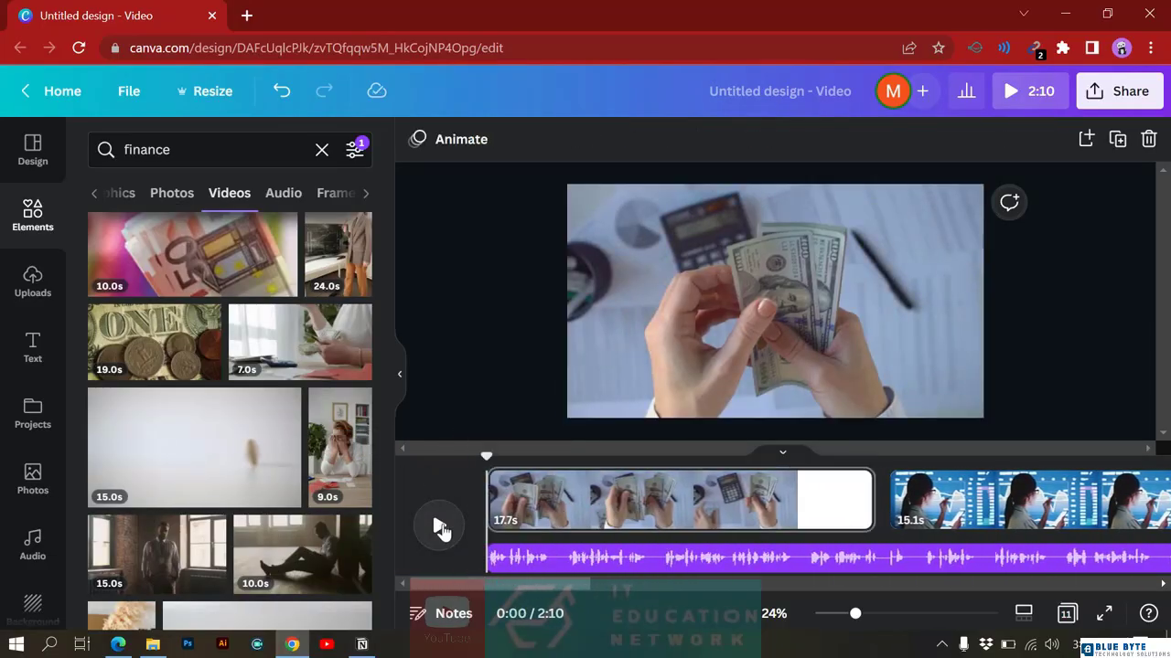
click(439, 524)
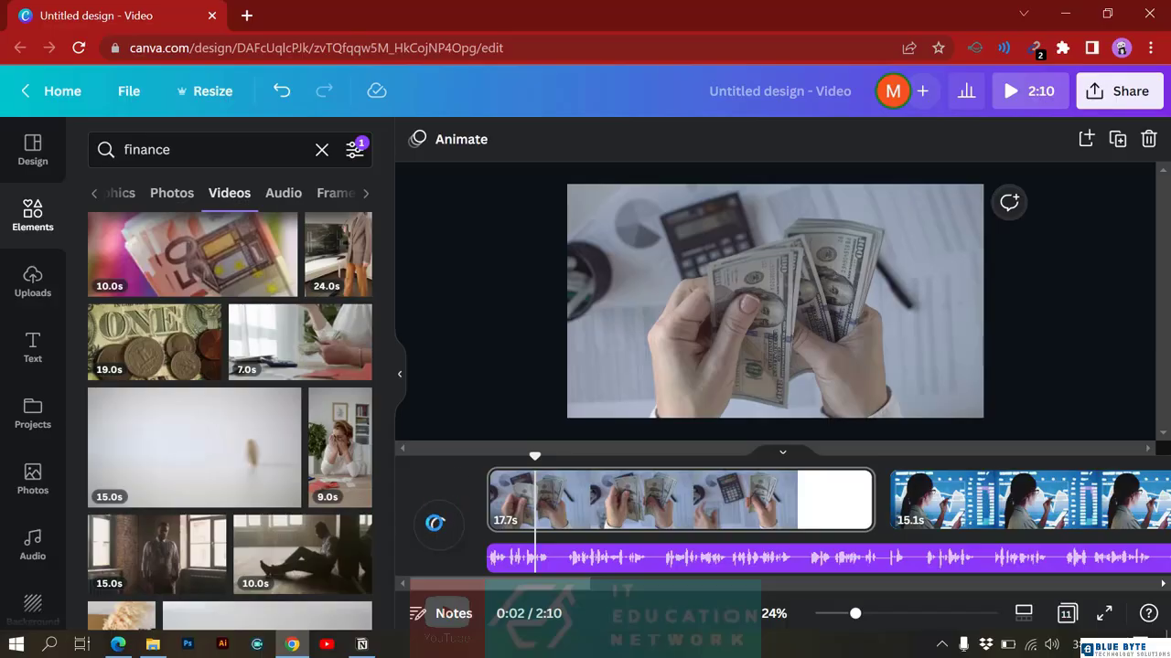
drag(536, 456, 653, 451)
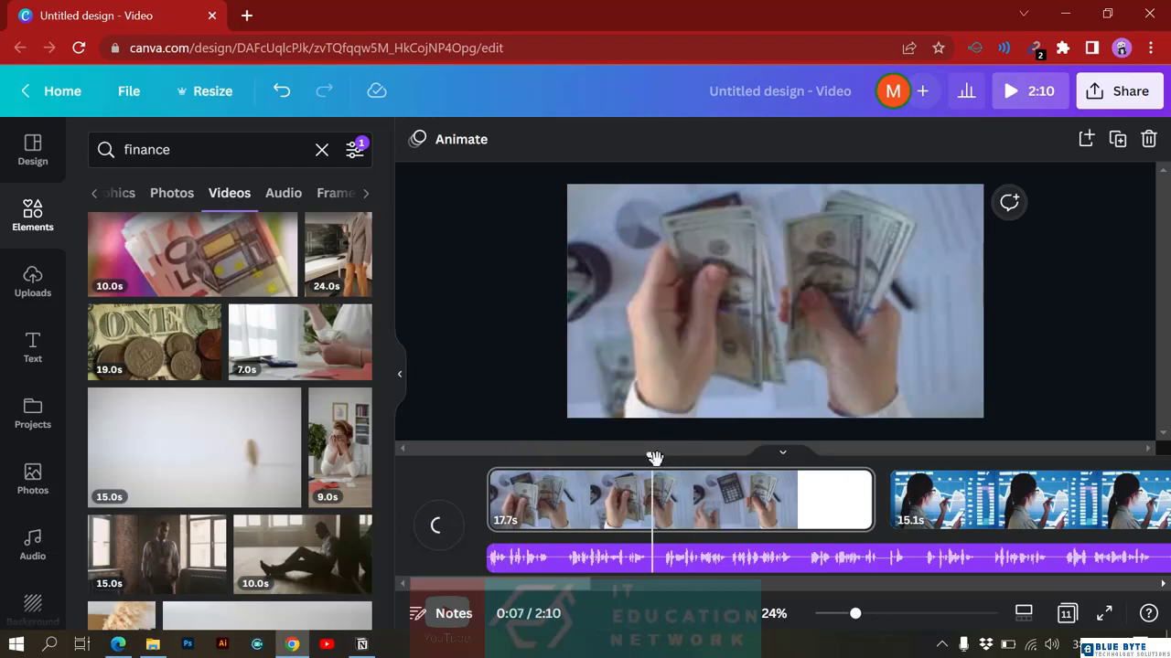
click(497, 450)
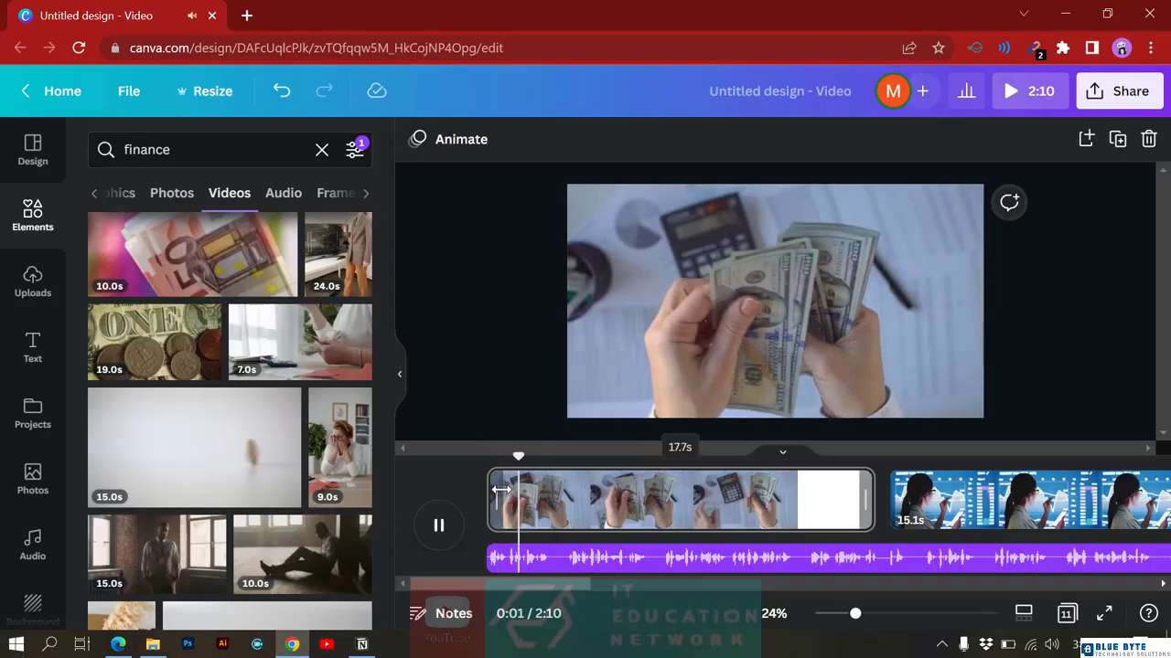
click(441, 529)
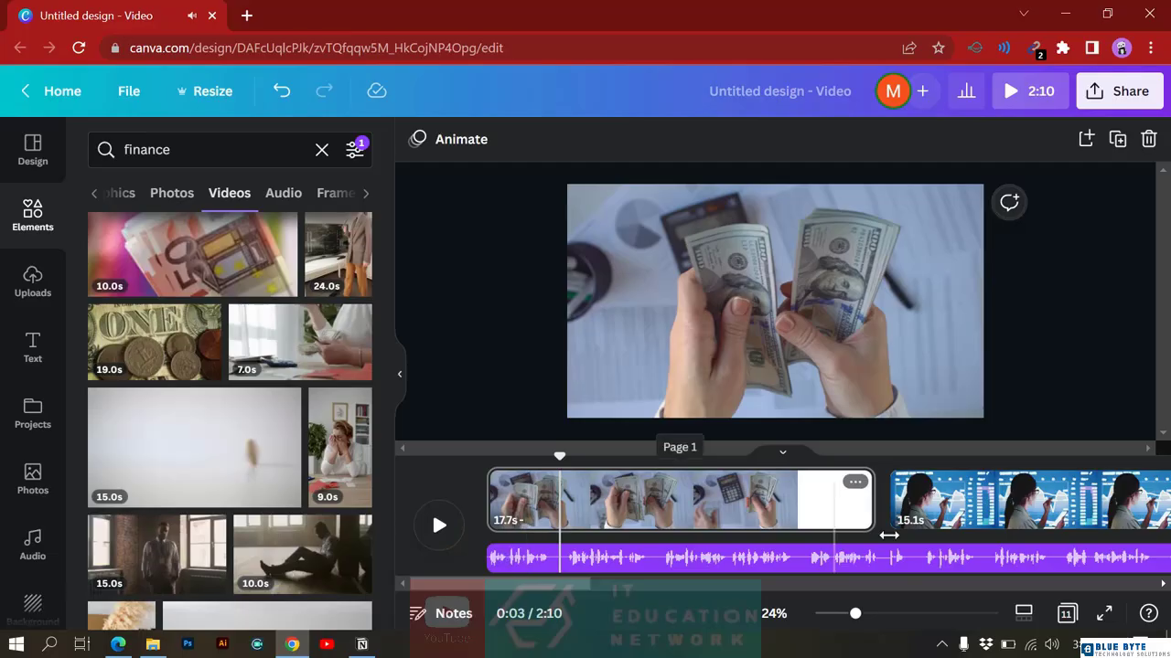
Play the end of page 1 to check the cut to page 2.
click(855, 513)
click(439, 526)
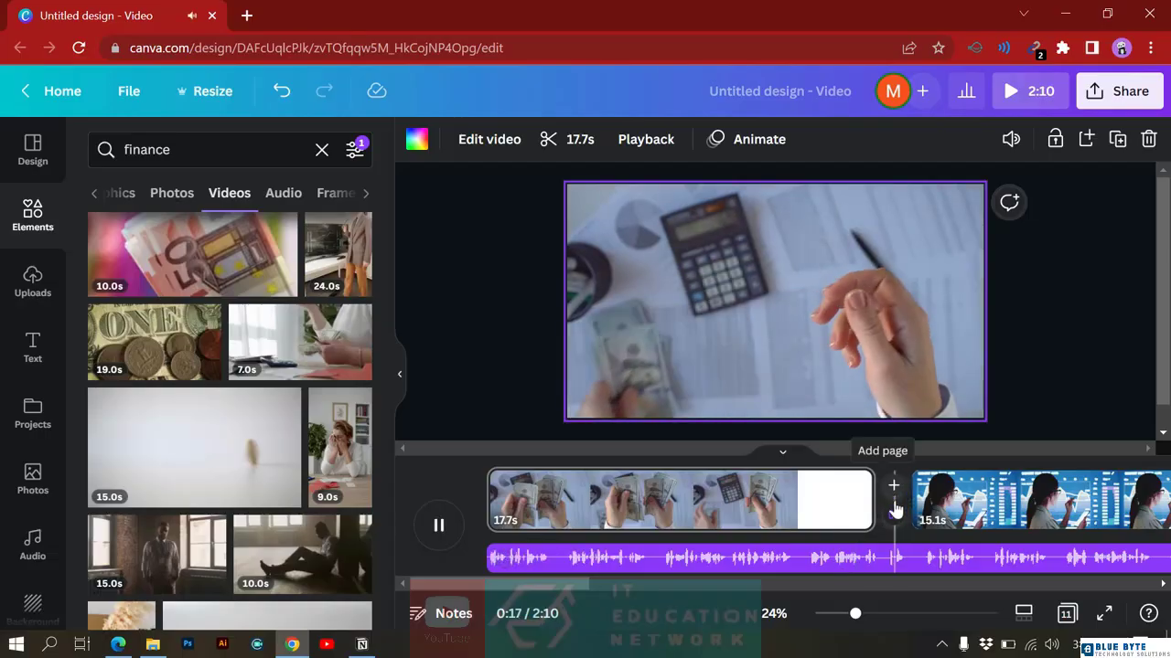
click(841, 514)
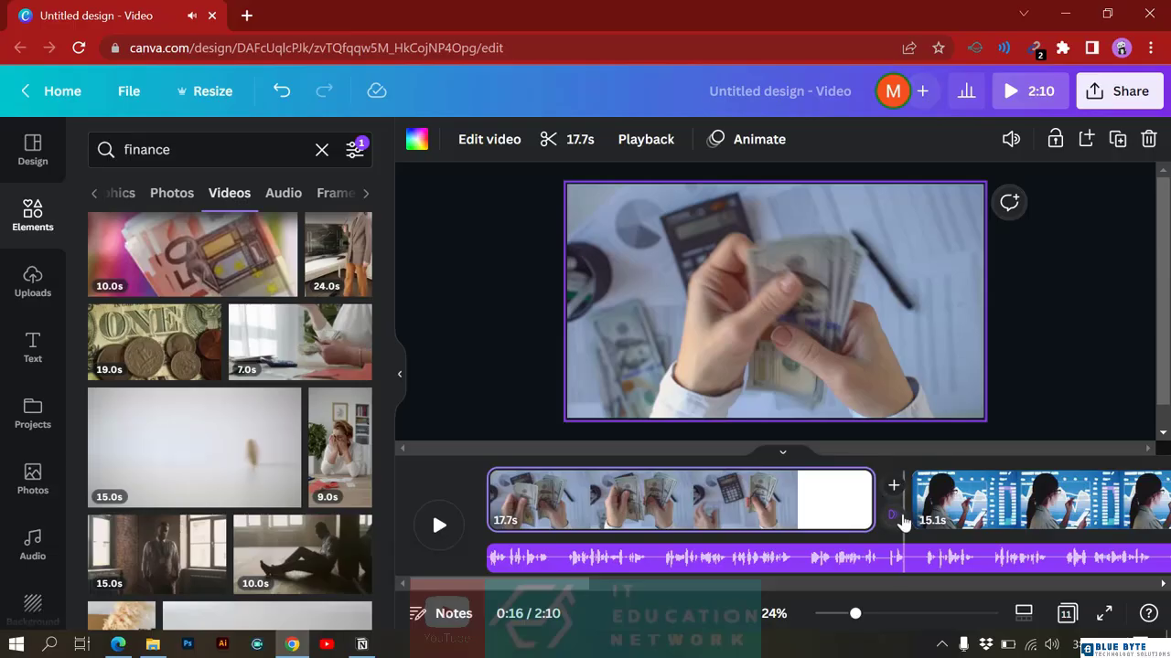
Add a 0.5-second Dissolve transition after page 1 and apply it between all pages.
click(895, 516)
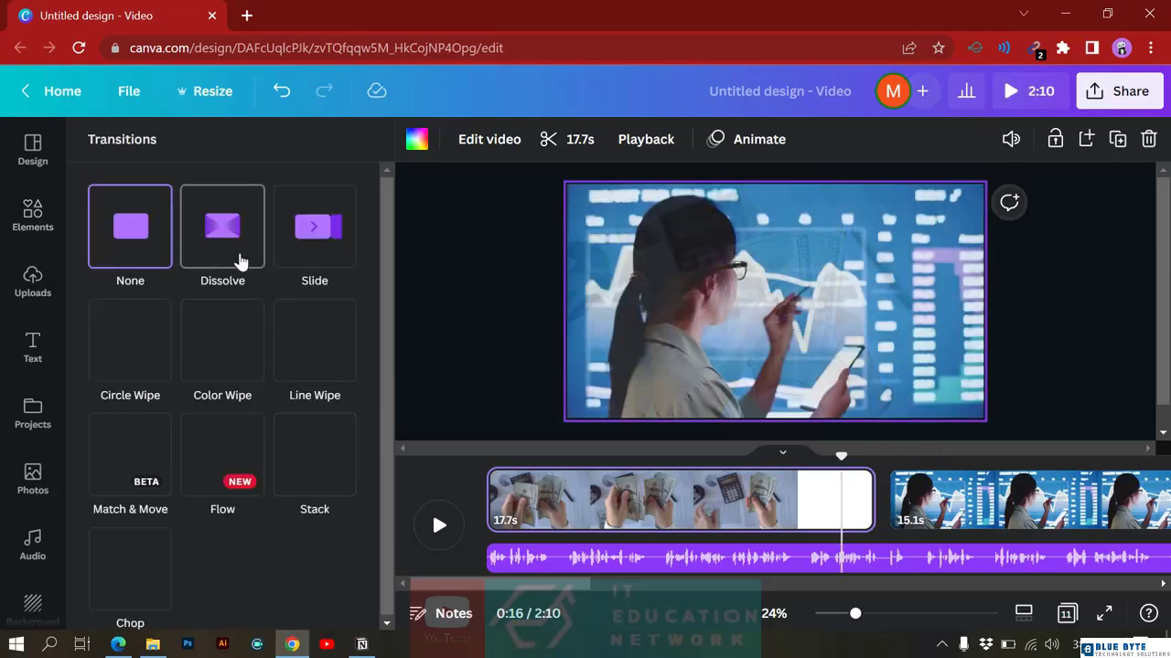
click(240, 262)
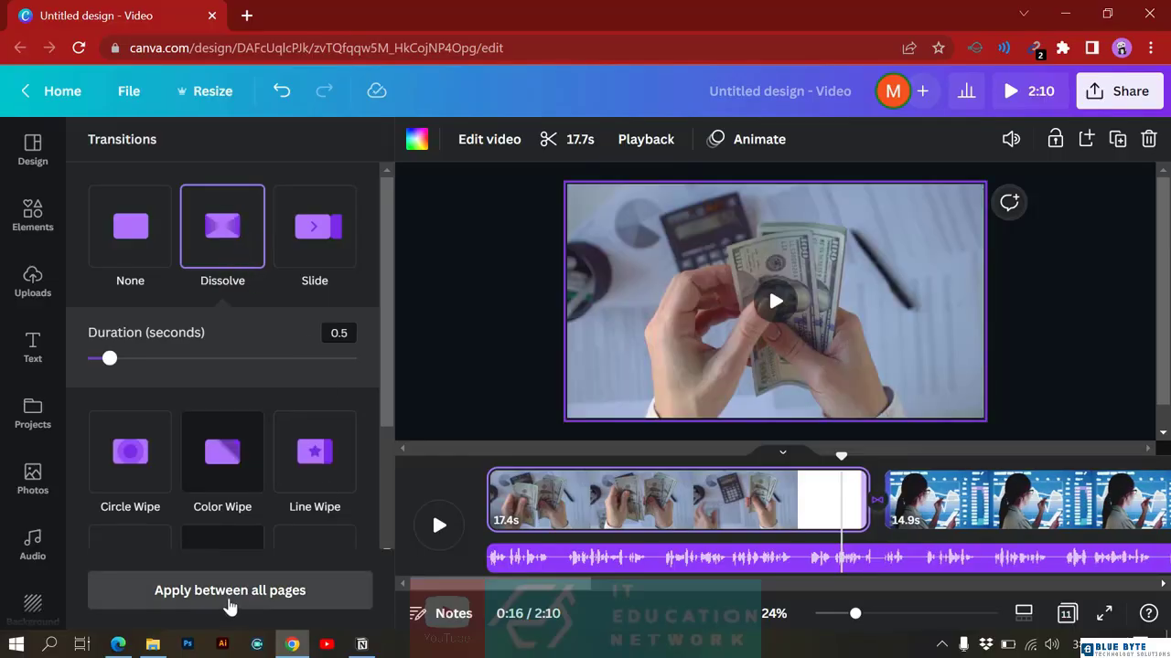
click(229, 599)
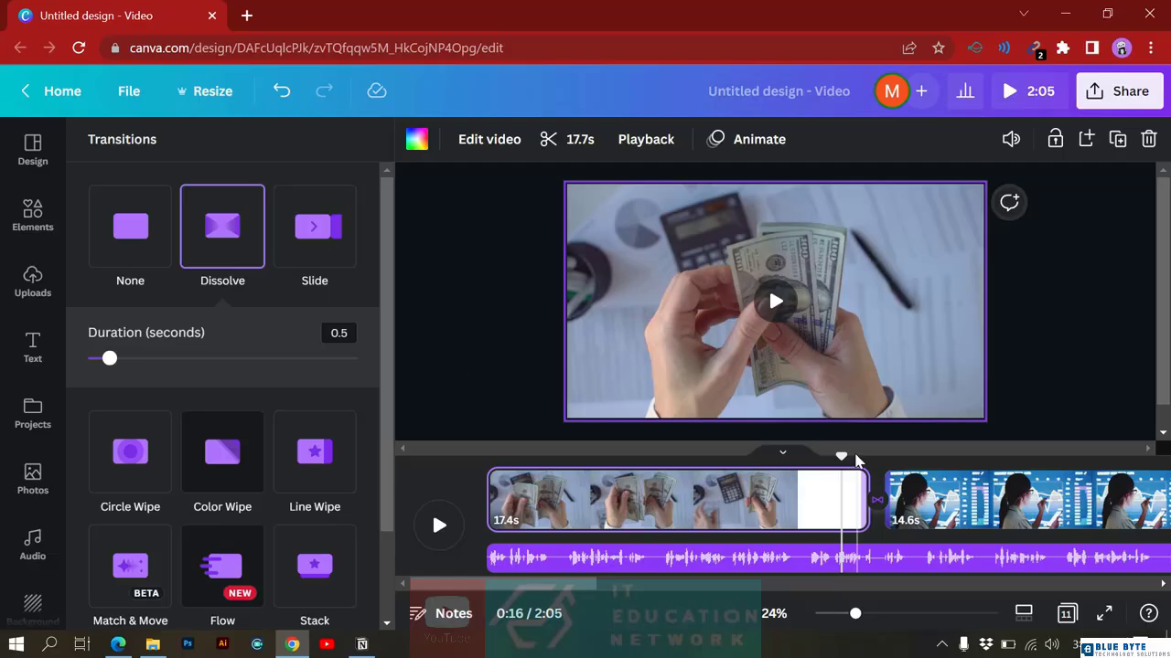
Add a heading to page 1 at about 1.3 seconds, reading "Finance with" followed by the presenter's first name.
drag(841, 453, 450, 481)
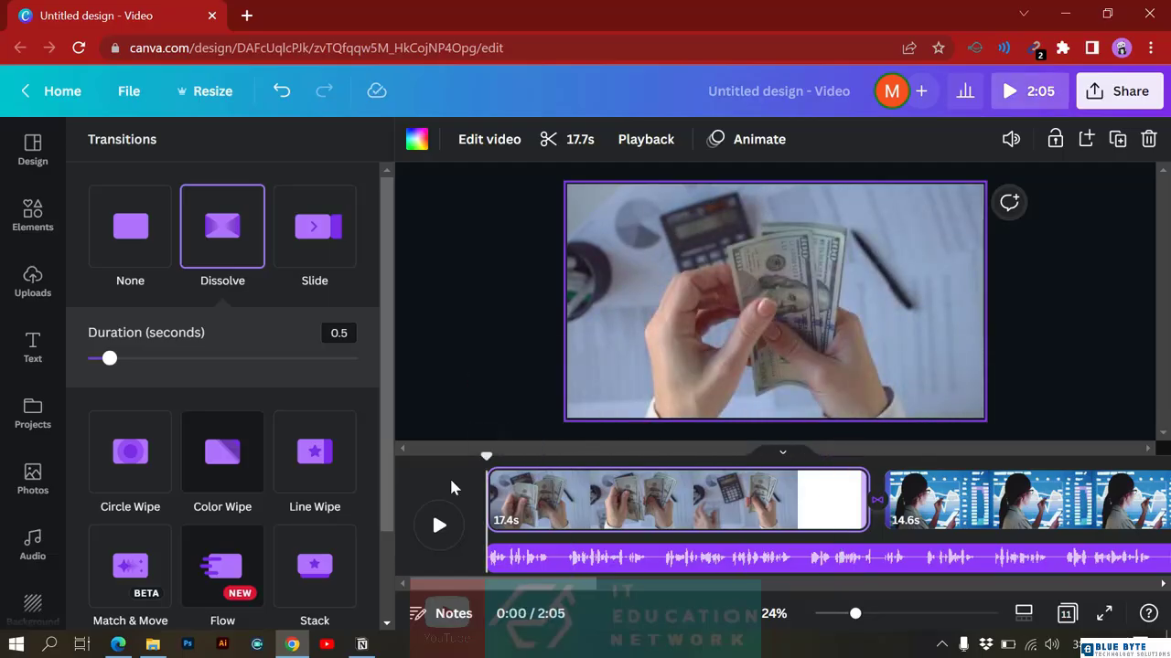
click(488, 243)
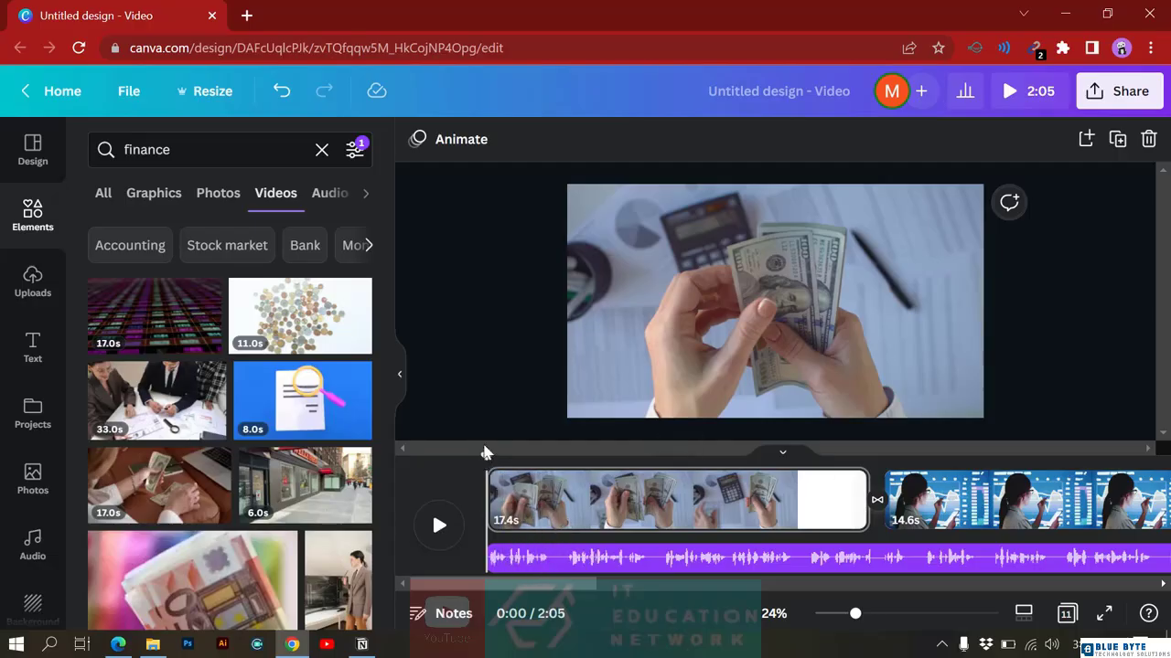
drag(484, 454, 514, 452)
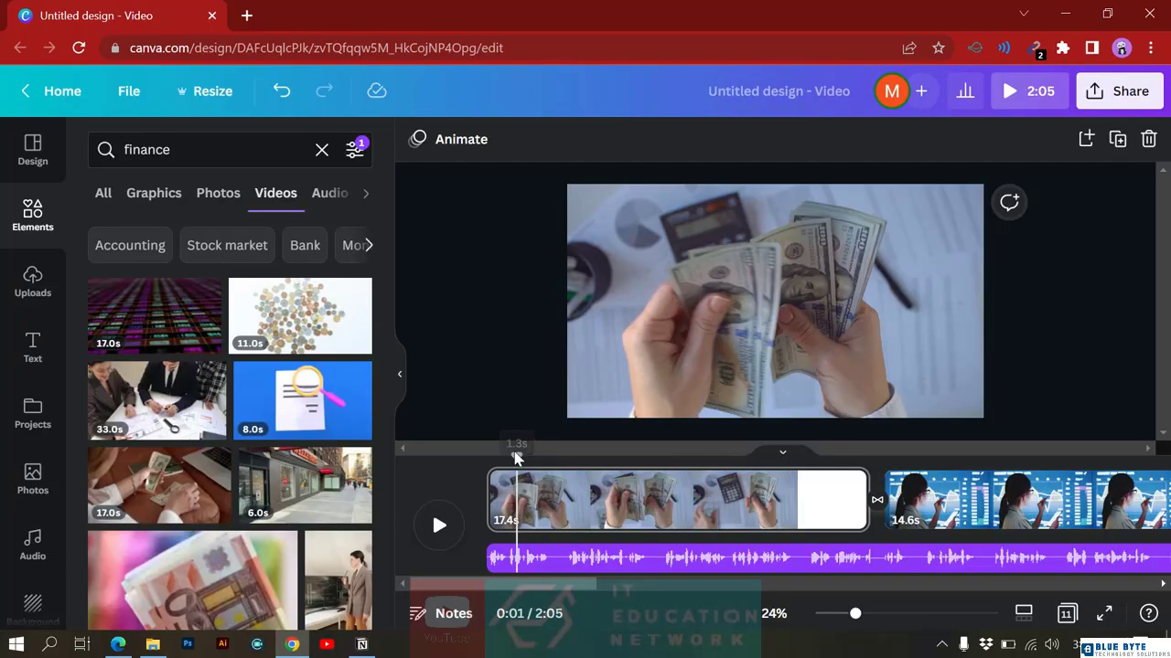
click(33, 347)
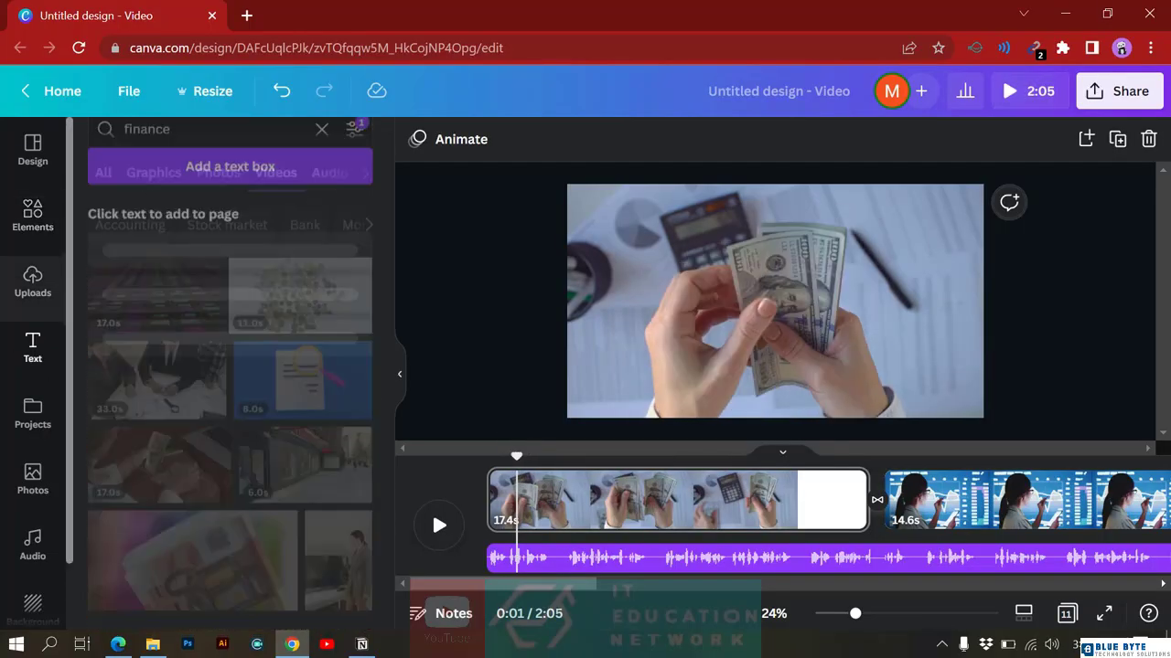
drag(185, 262, 750, 307)
text(Fin)
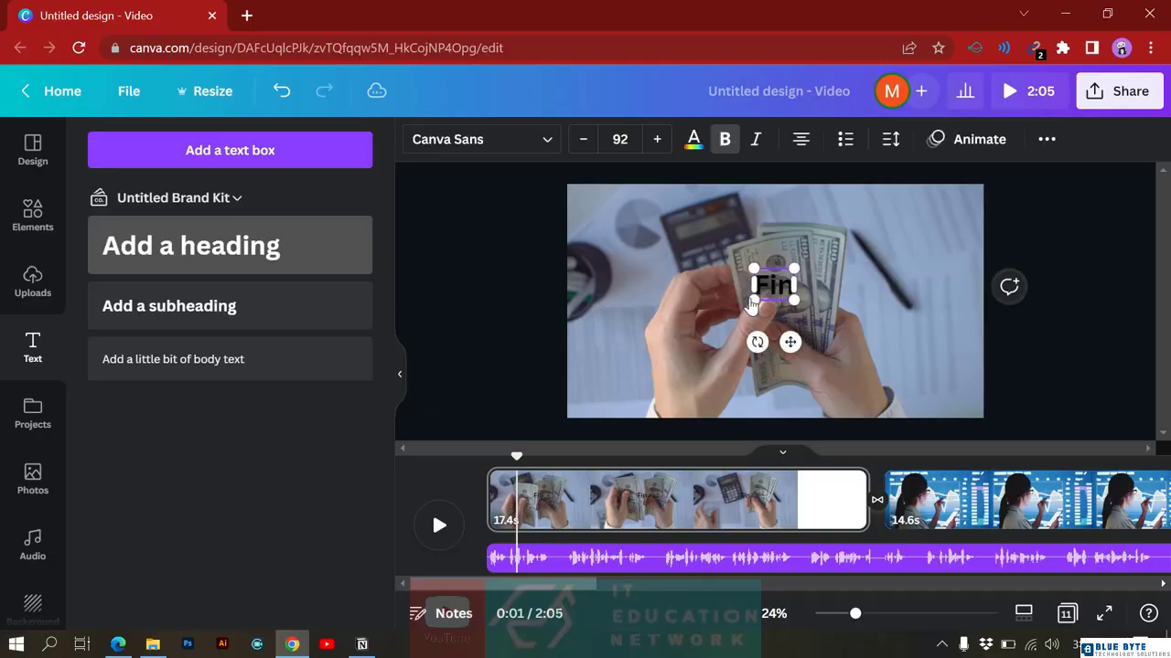
text(ance with ha)
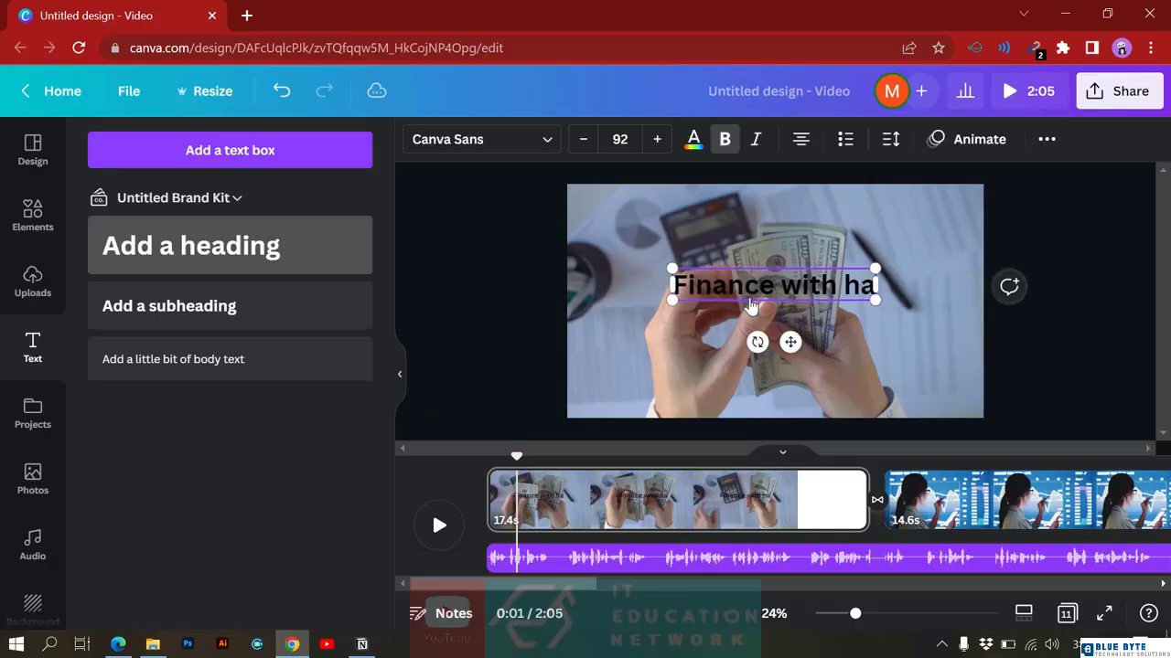
text(ider)
click(835, 287)
key(BackSpace)
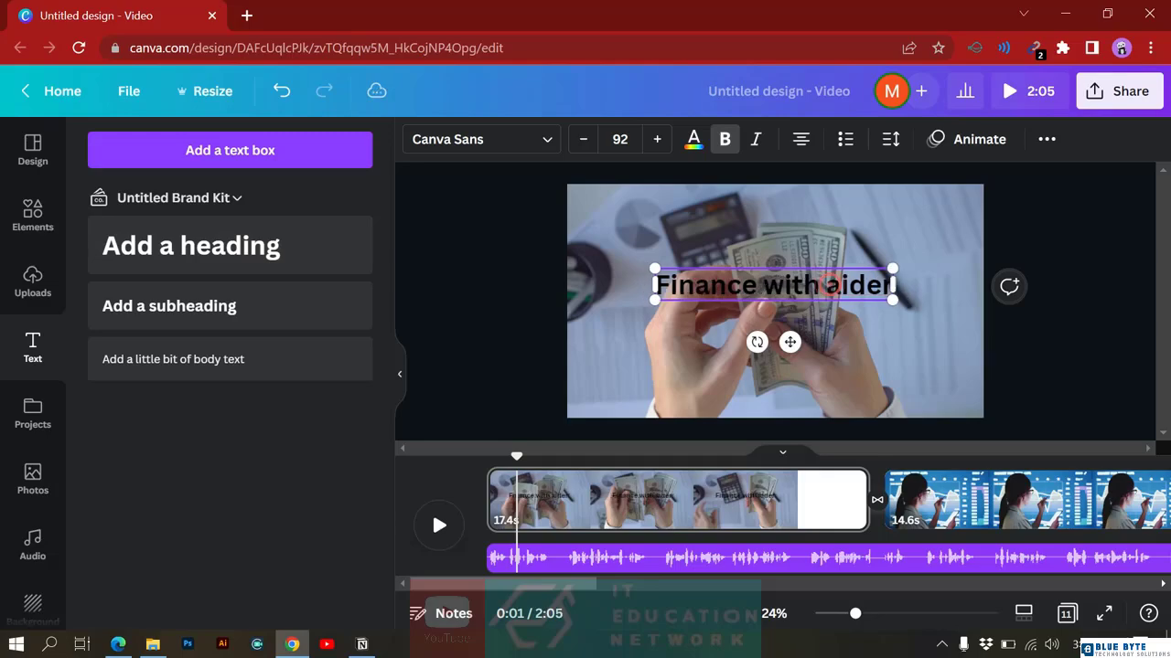
text(H)
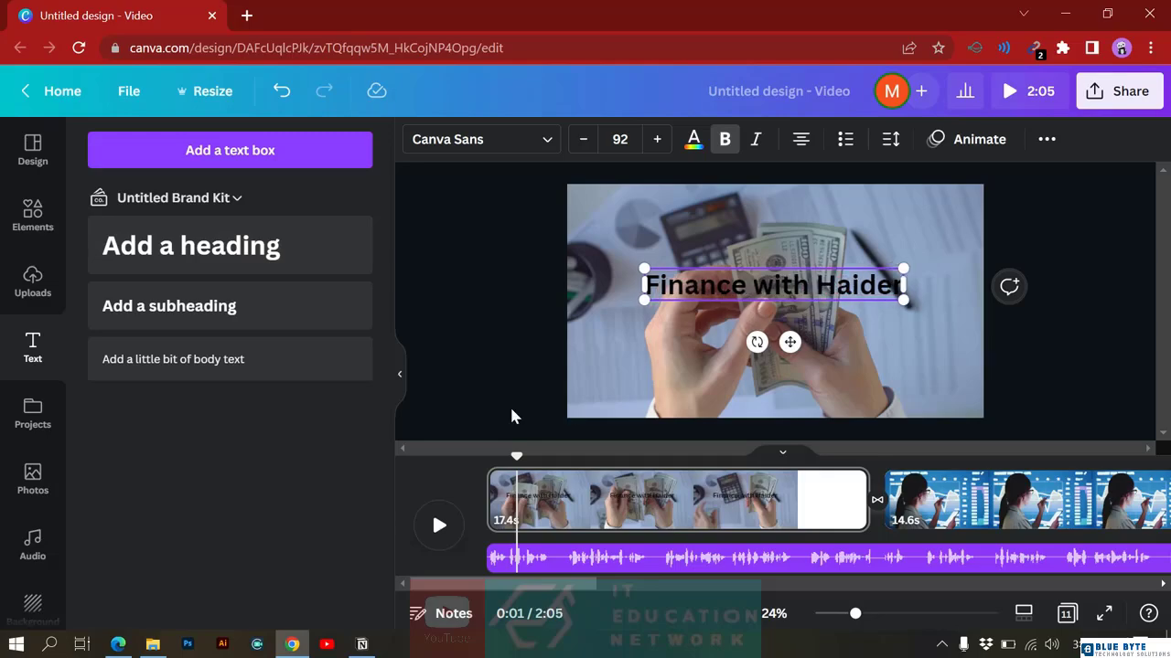
Move the heading to the lower centre of page 1 and try pink and red before setting its colour to black.
click(460, 347)
drag(797, 296, 797, 390)
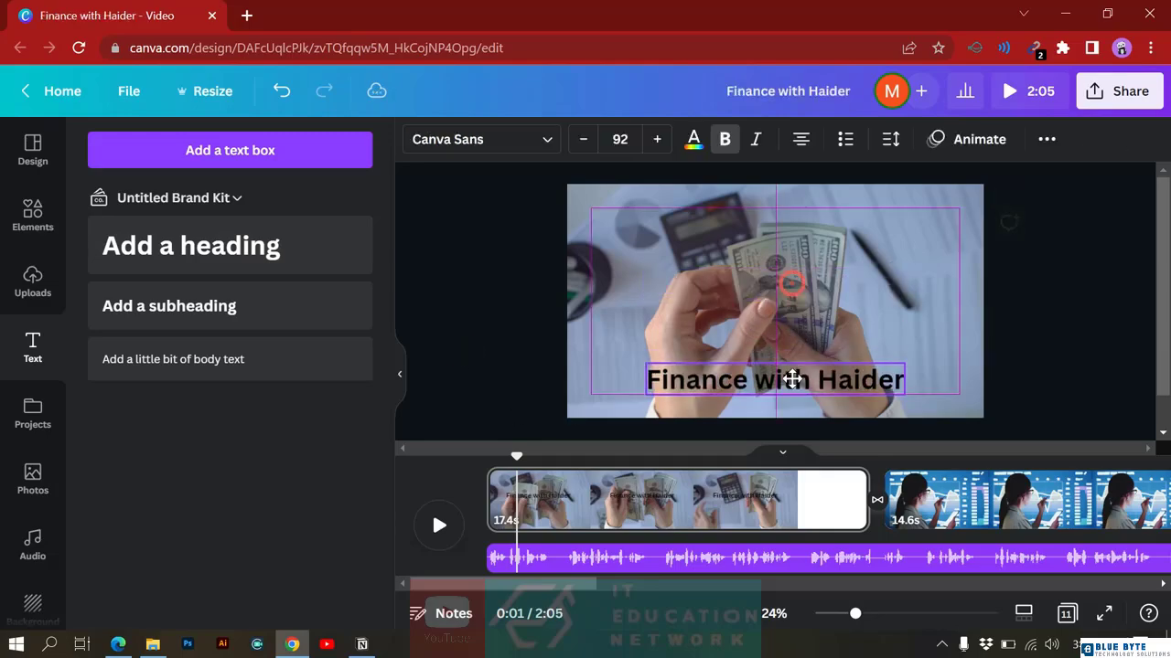
click(689, 146)
click(196, 566)
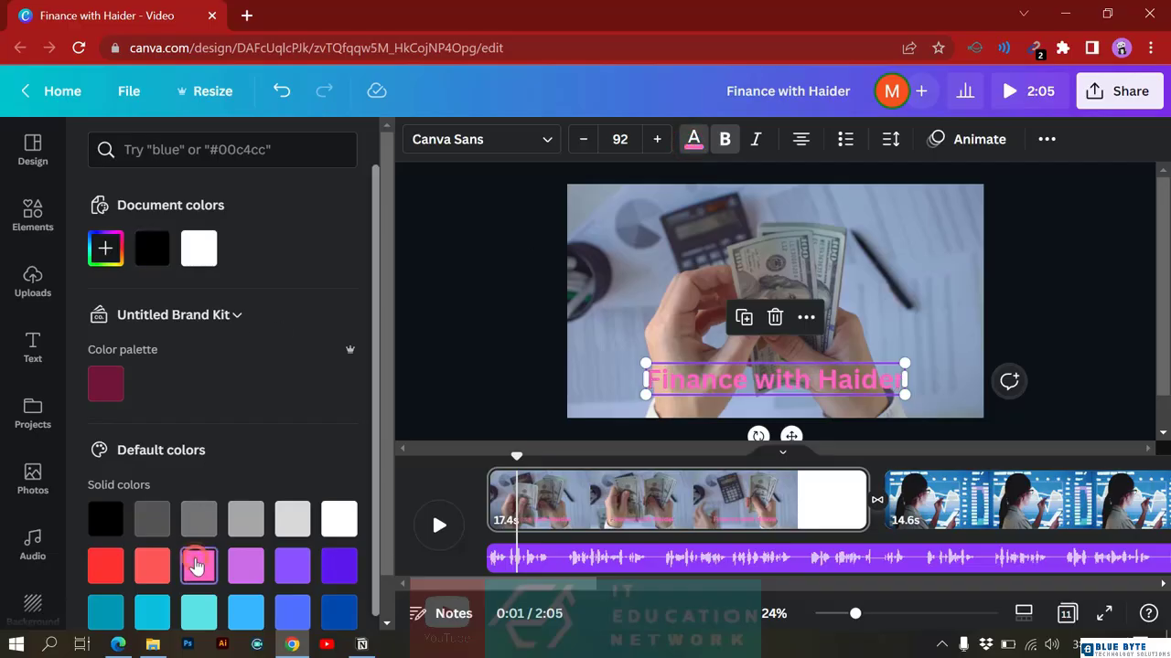
click(113, 568)
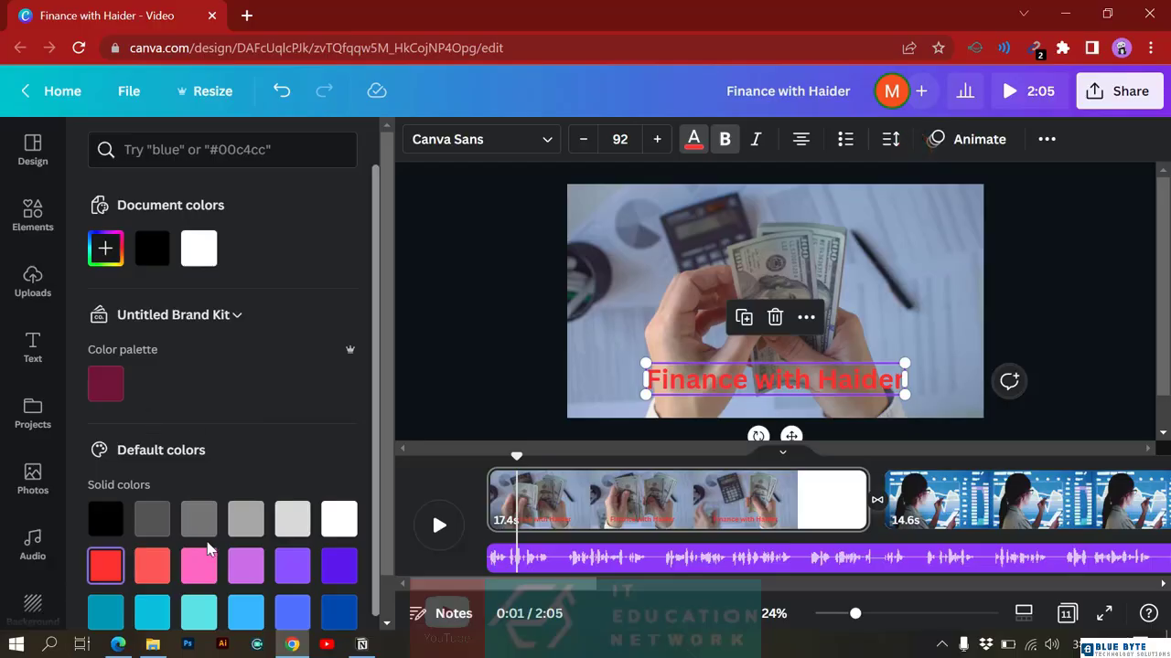
scroll(183, 531, down, 1)
click(122, 467)
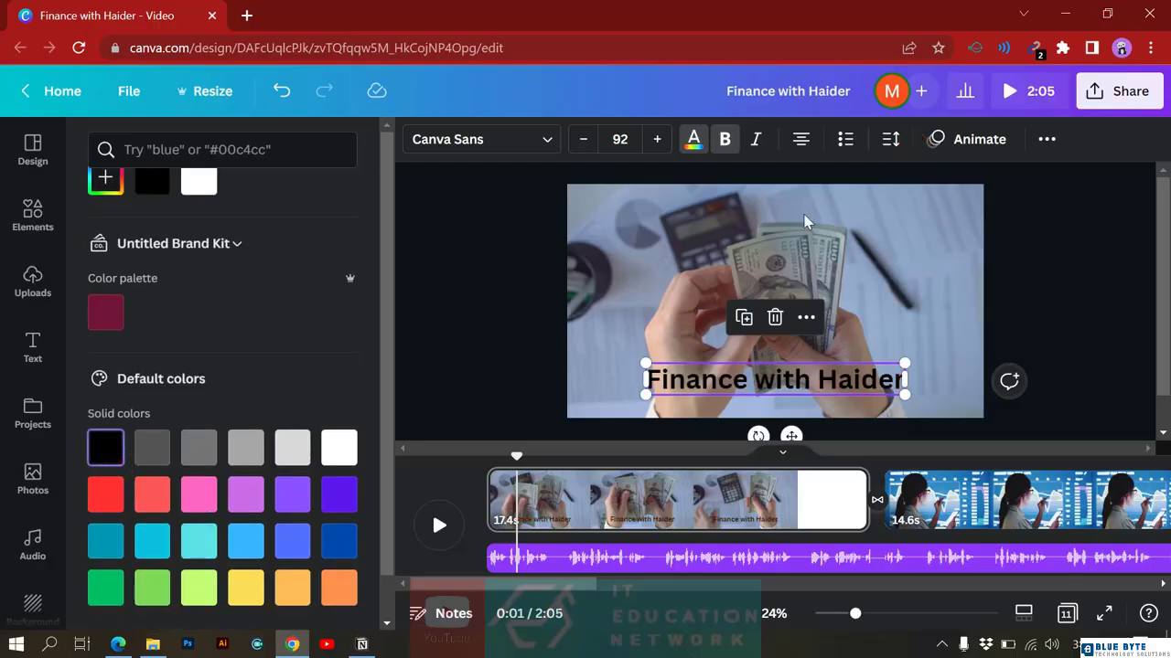
click(1023, 259)
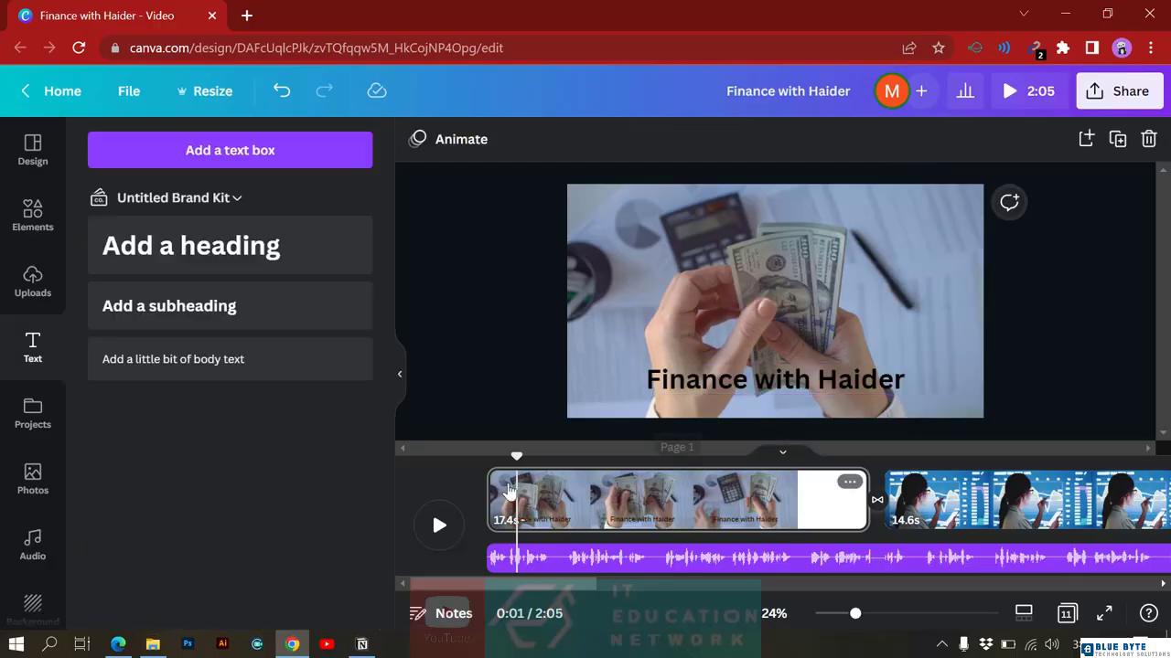
Return to the start of the timeline and delete the heading text from page 1.
drag(517, 458, 486, 456)
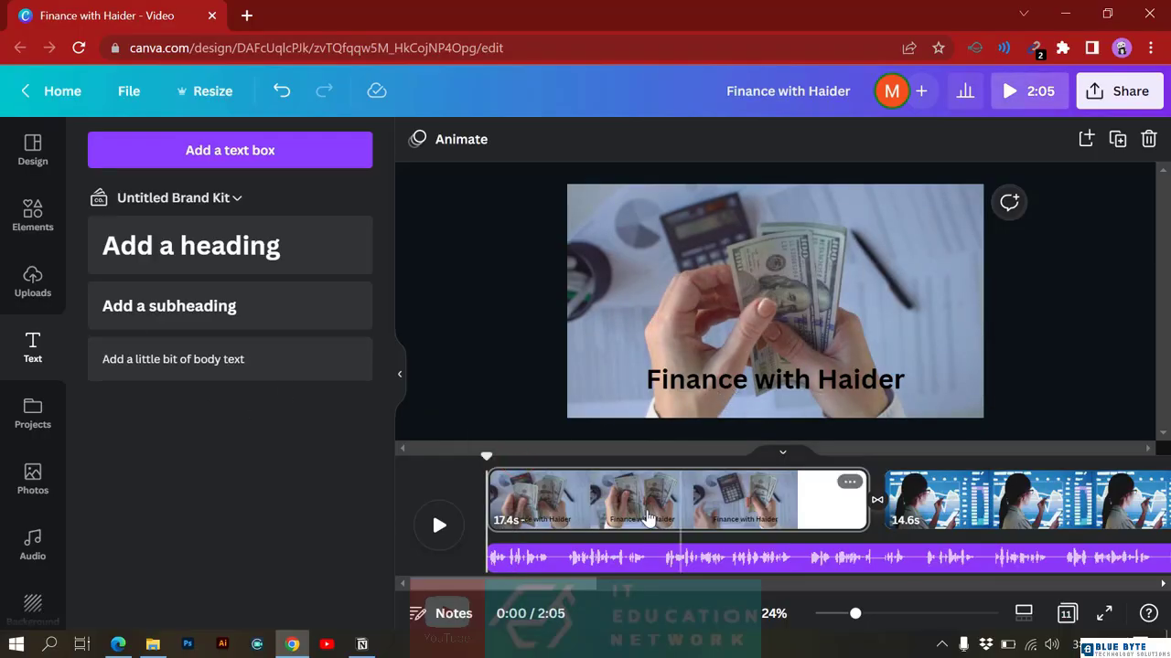
click(739, 391)
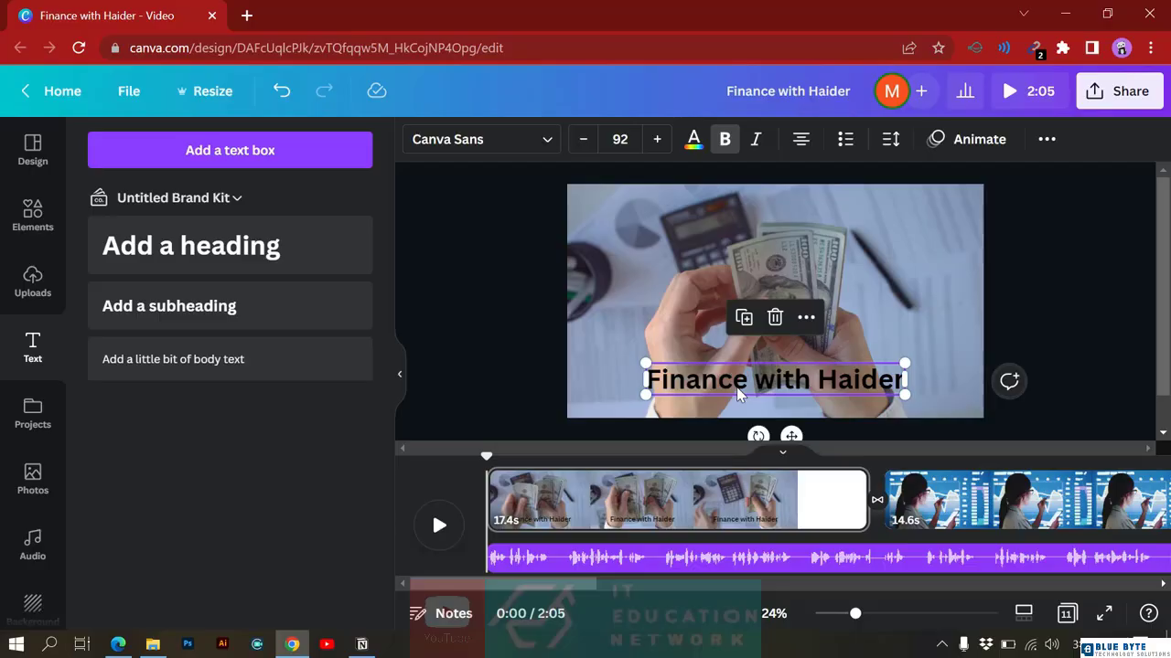
key(Delete)
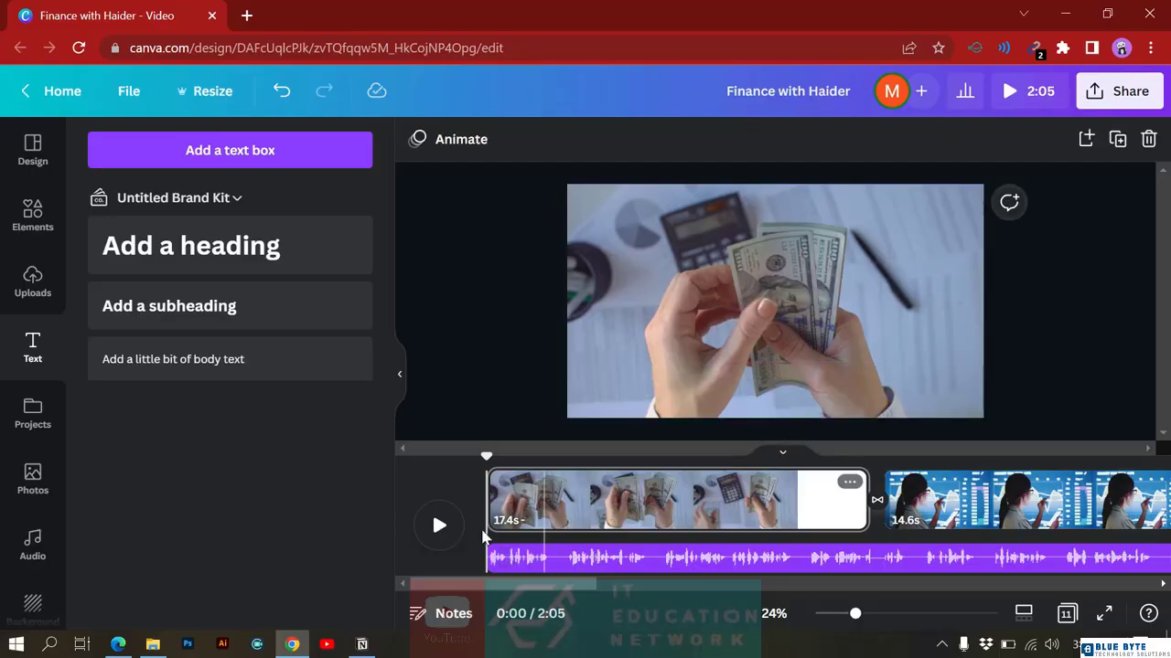
Download all 11 pages of the design as an MP4 video in 1080p (HD) quality.
click(1129, 95)
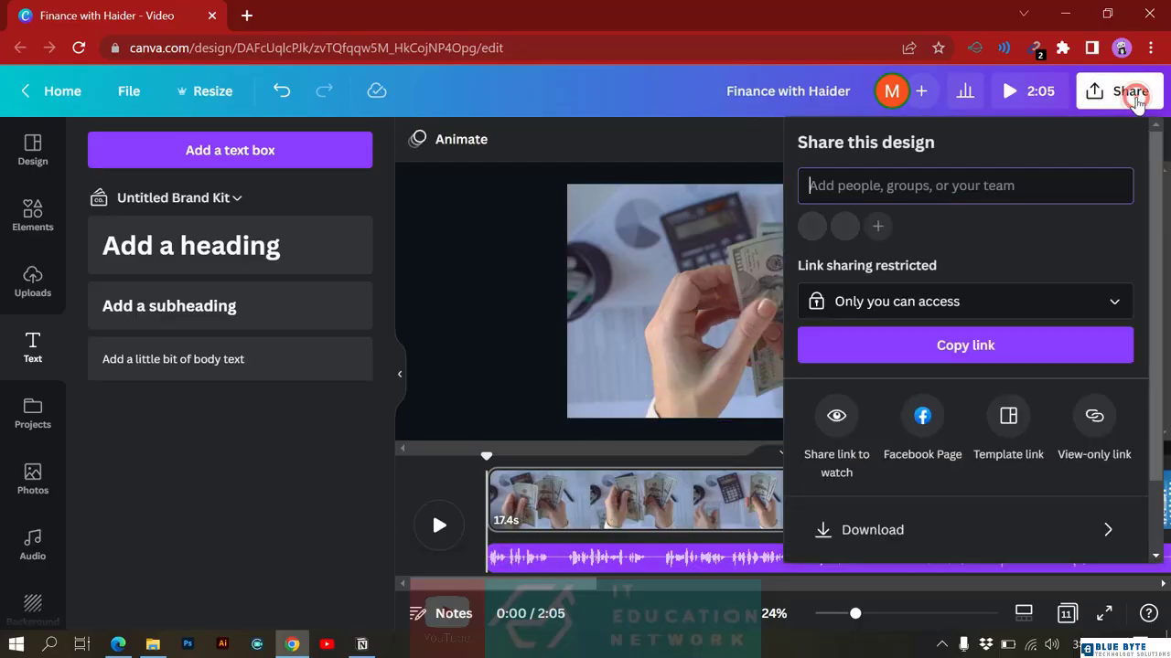
click(850, 527)
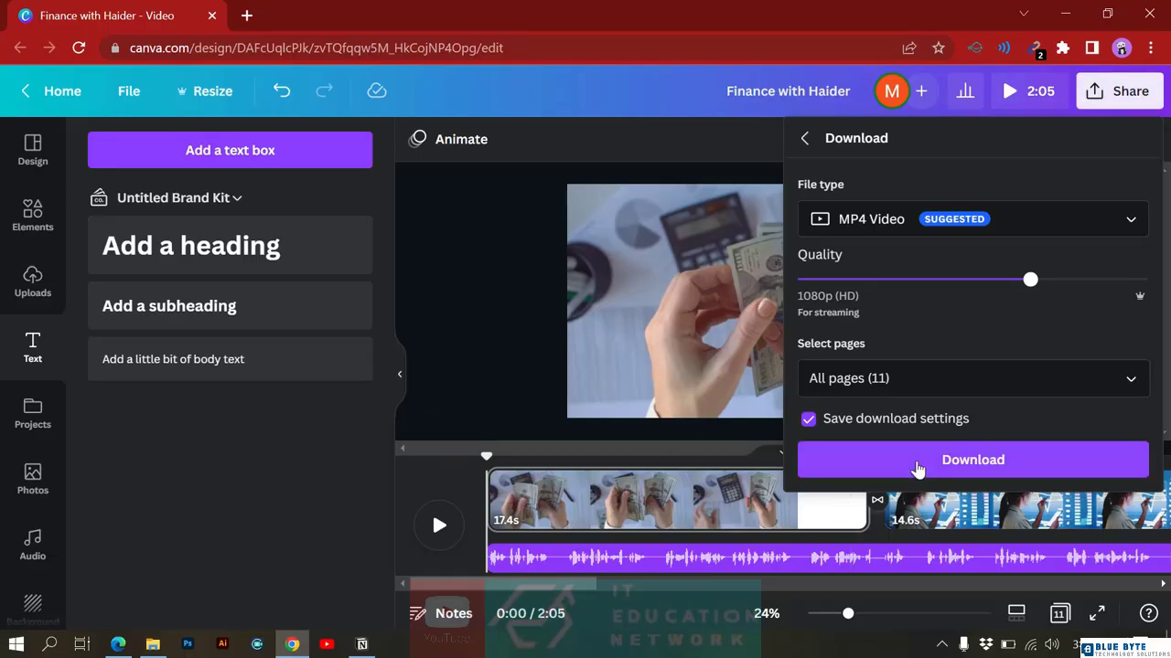
click(917, 465)
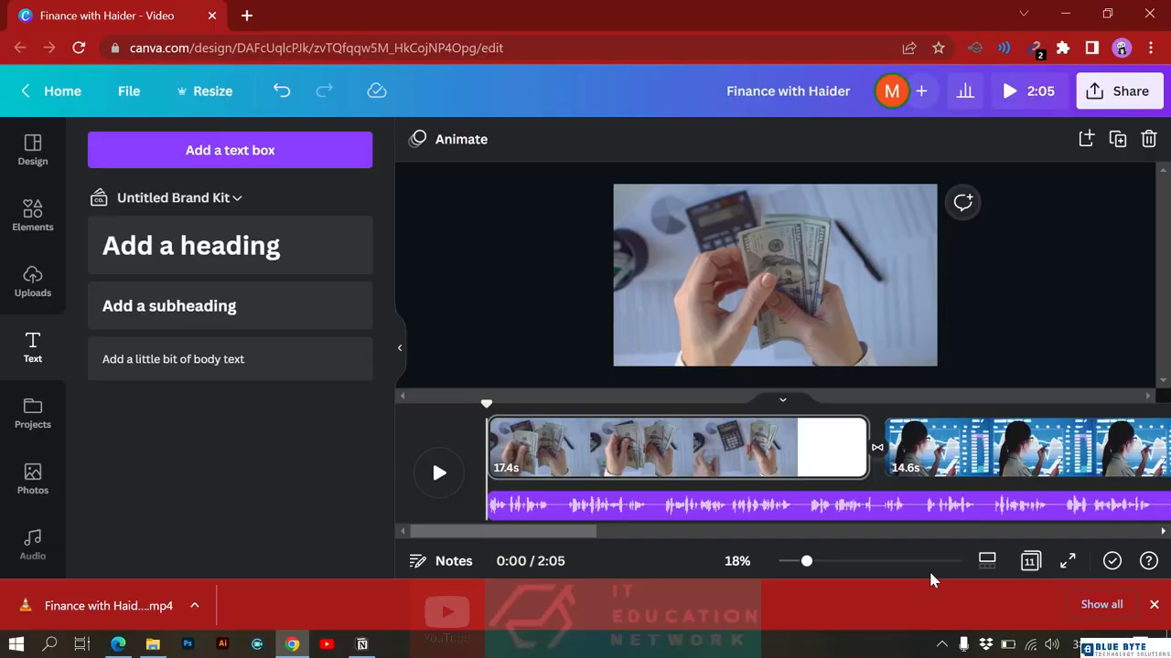
Open the downloaded MP4 in VLC media player, review it full screen, and continue checking it in a repositioned window.
click(90, 593)
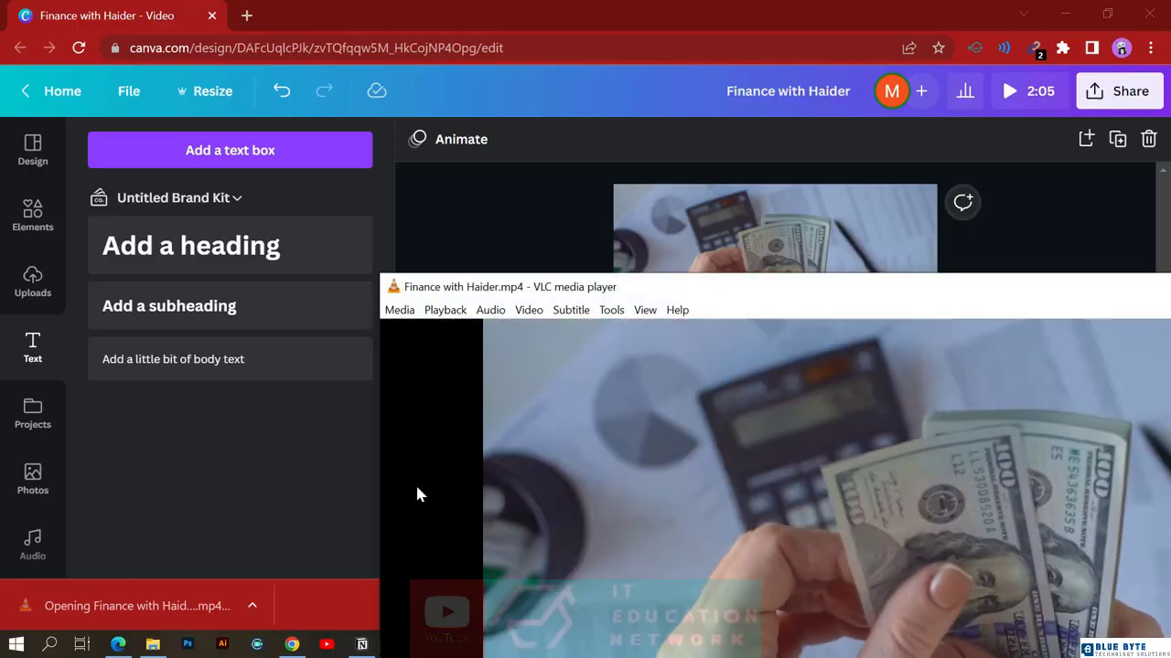
double_click(579, 470)
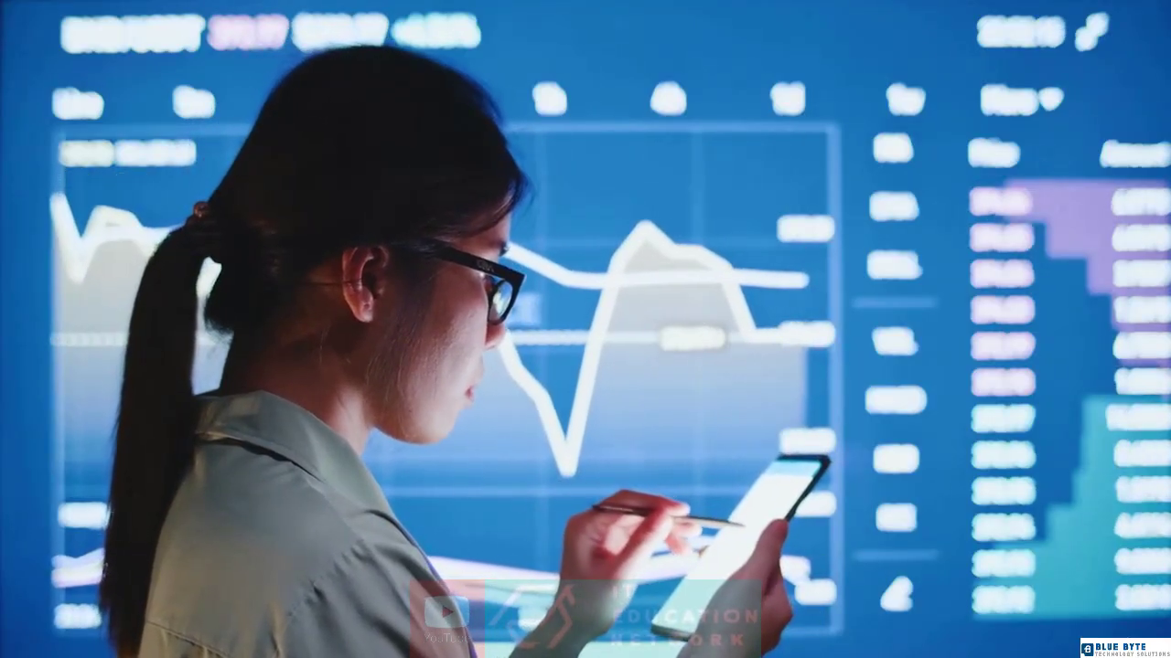
mouse_move(1037, 466)
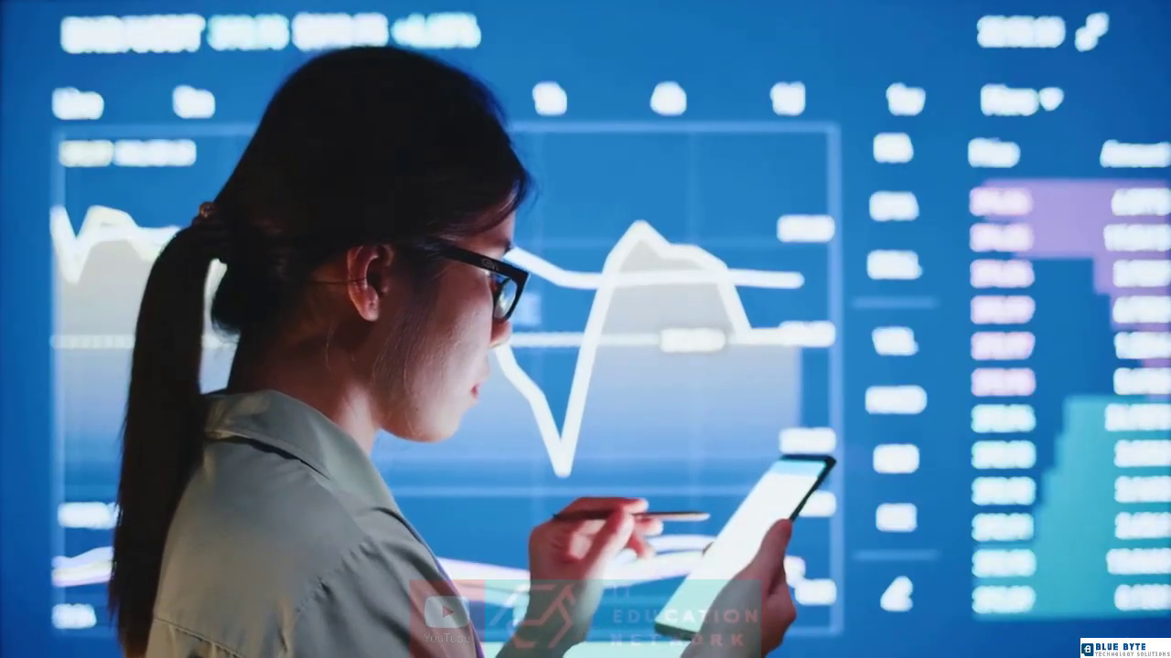
double_click(771, 362)
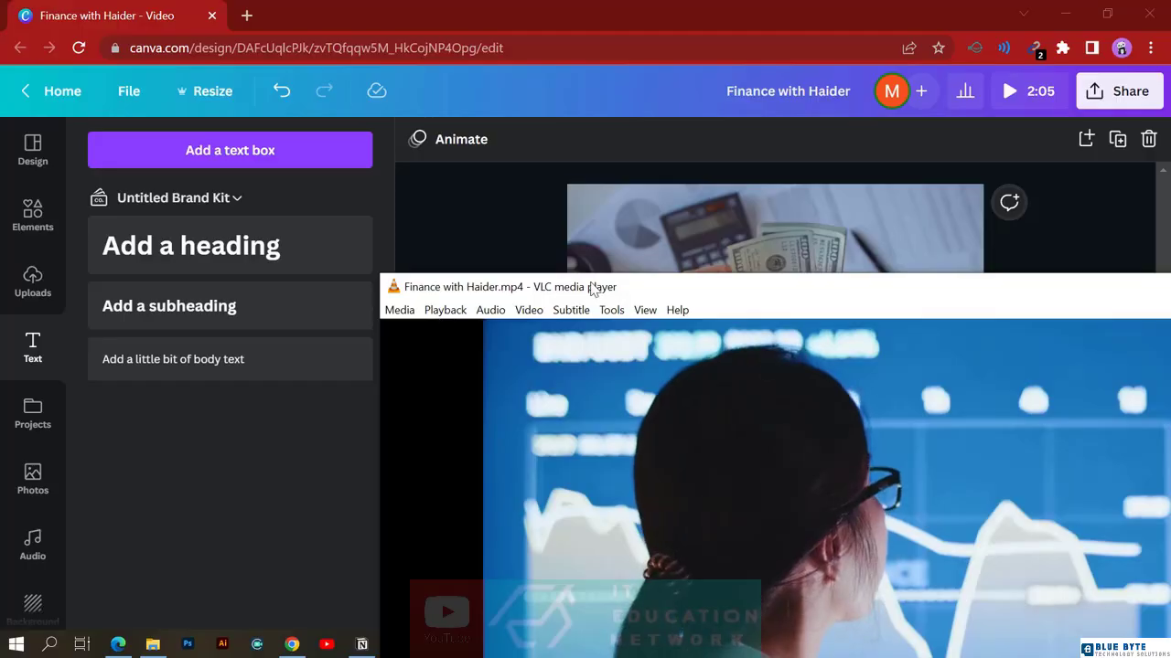
drag(591, 289, 97, 52)
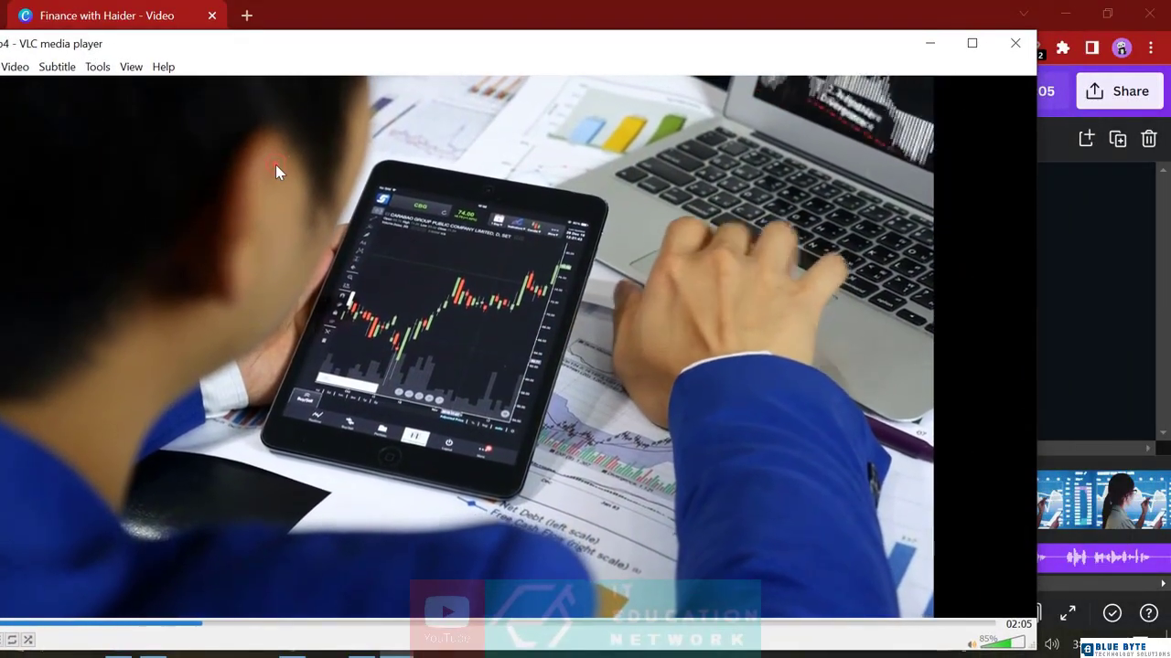
click(277, 171)
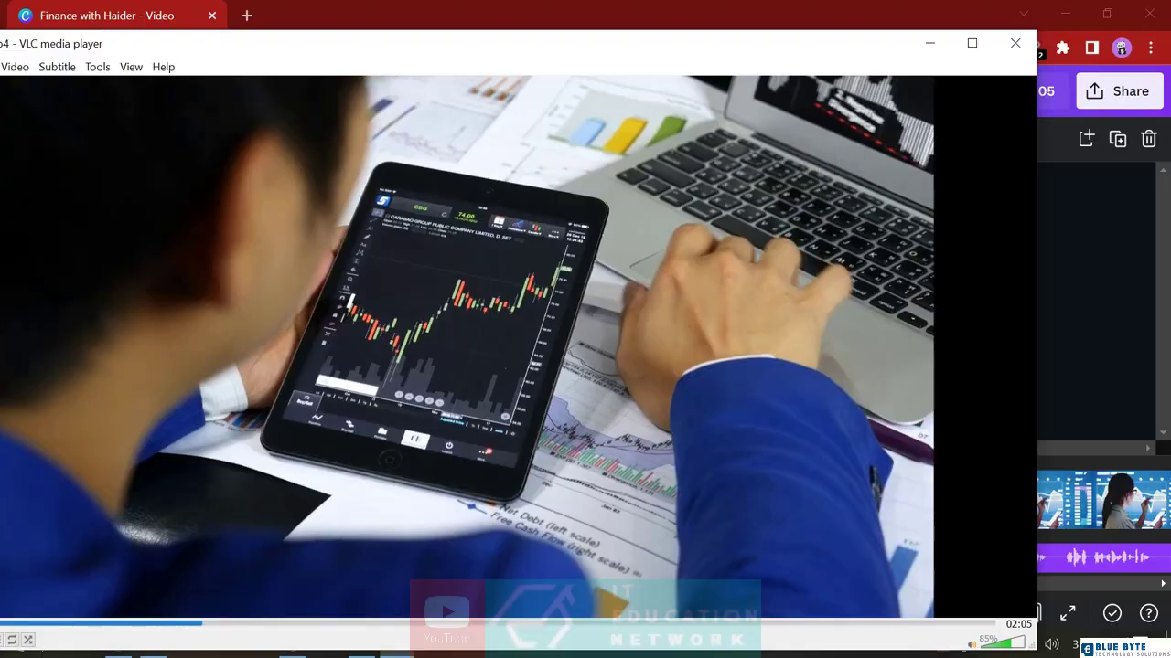